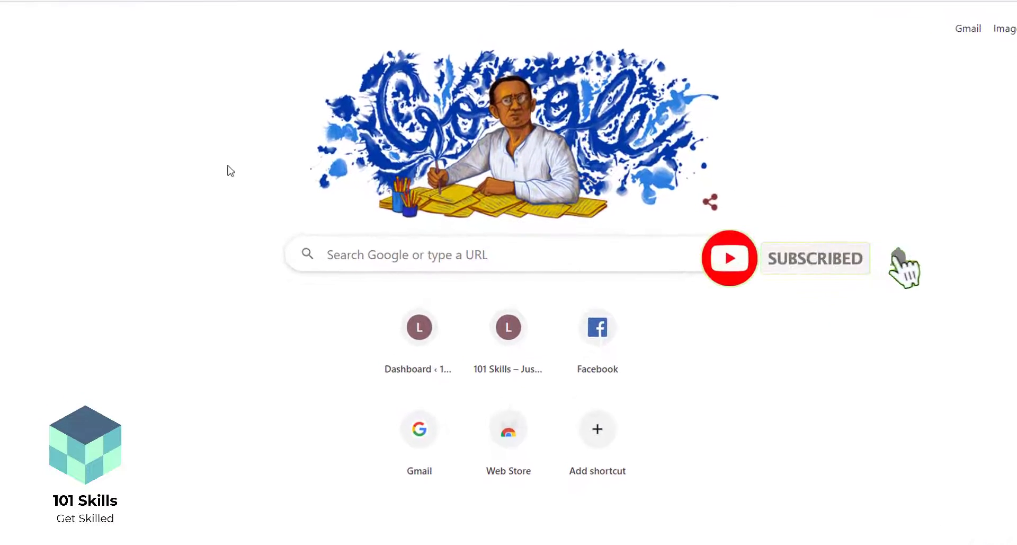
Search Google for 'bitnami for wordpress' using the matching suggestion
click(383, 260)
text(b)
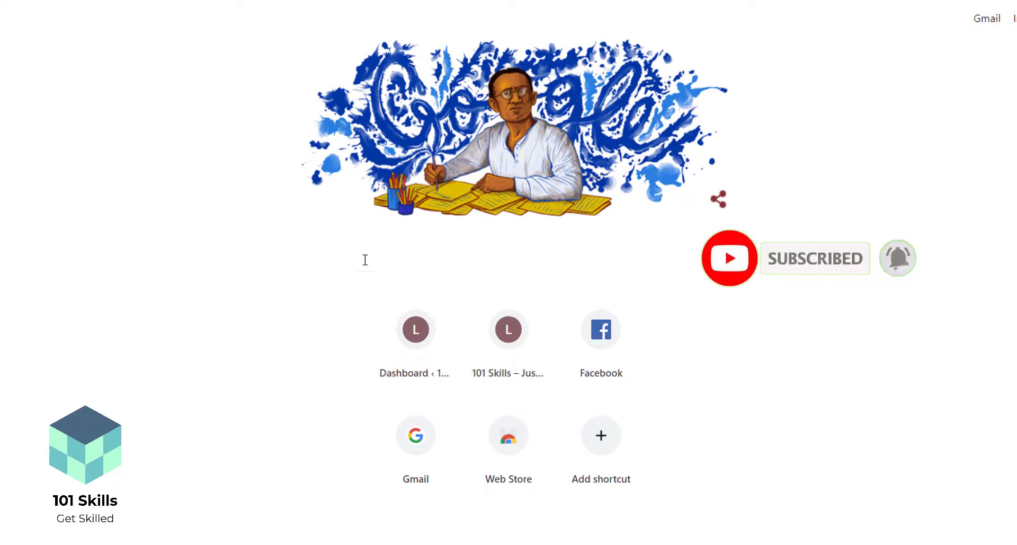
text(itnami)
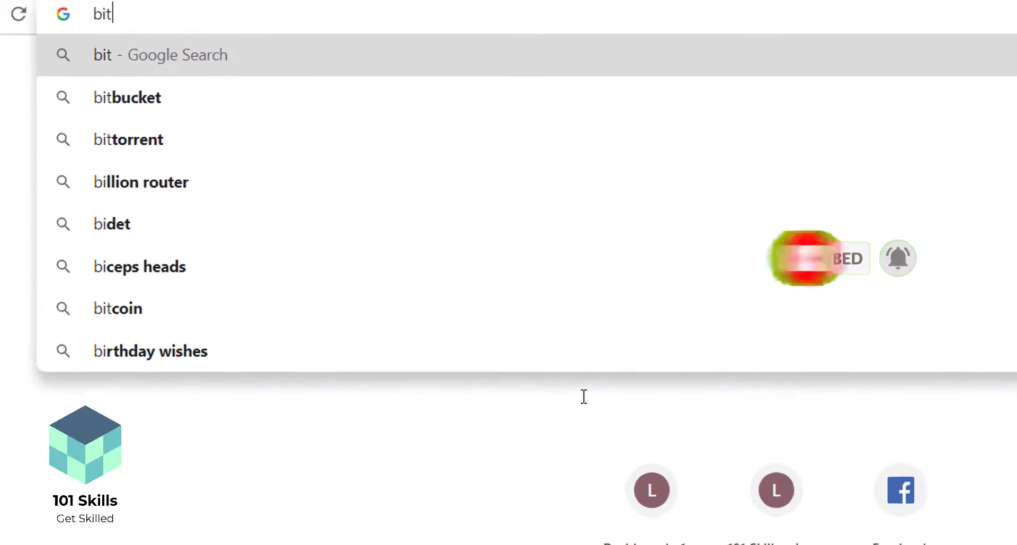
text( for)
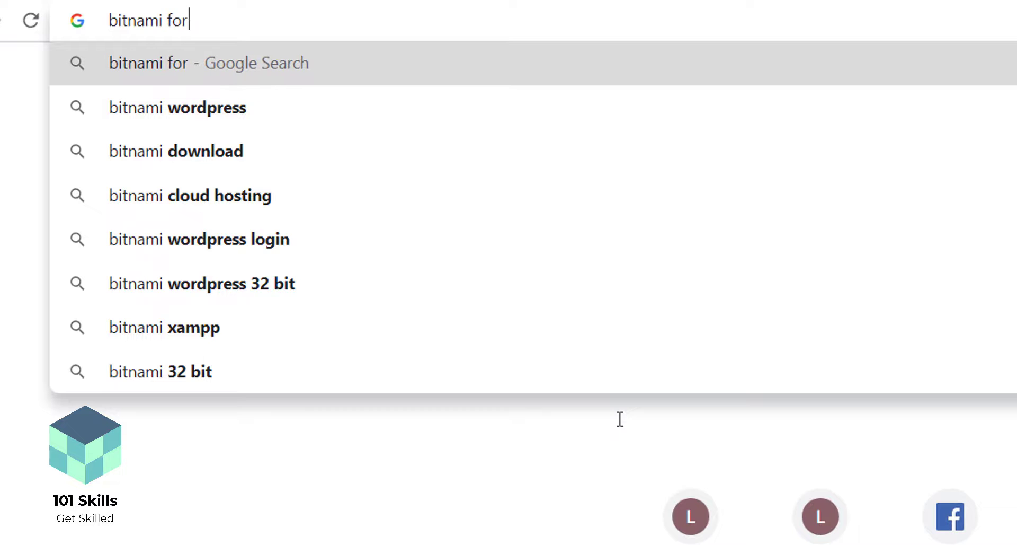
key(Down)
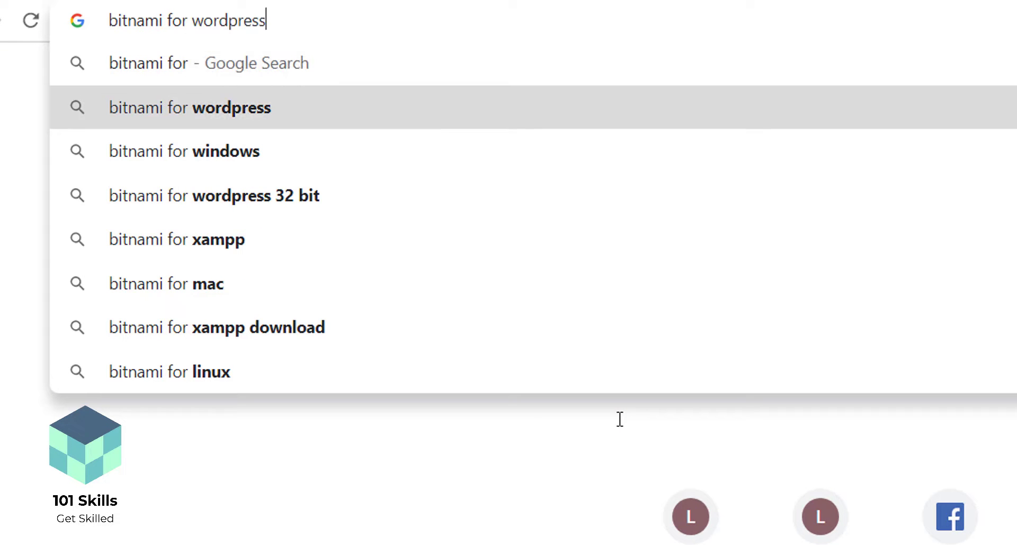
key(Return)
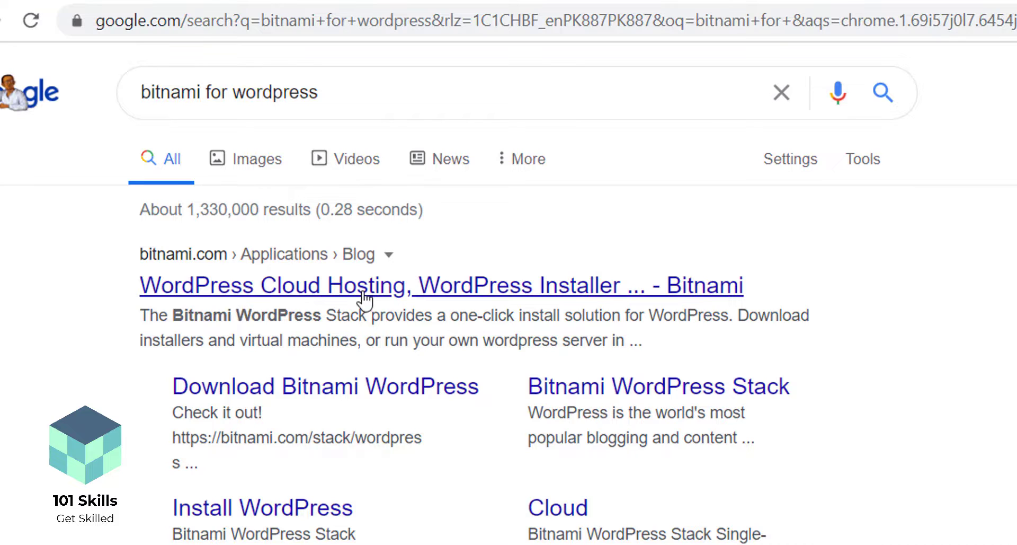
Download the Bitnami WordPress Windows 64-bit installer, skipping the sign-in offer
click(248, 301)
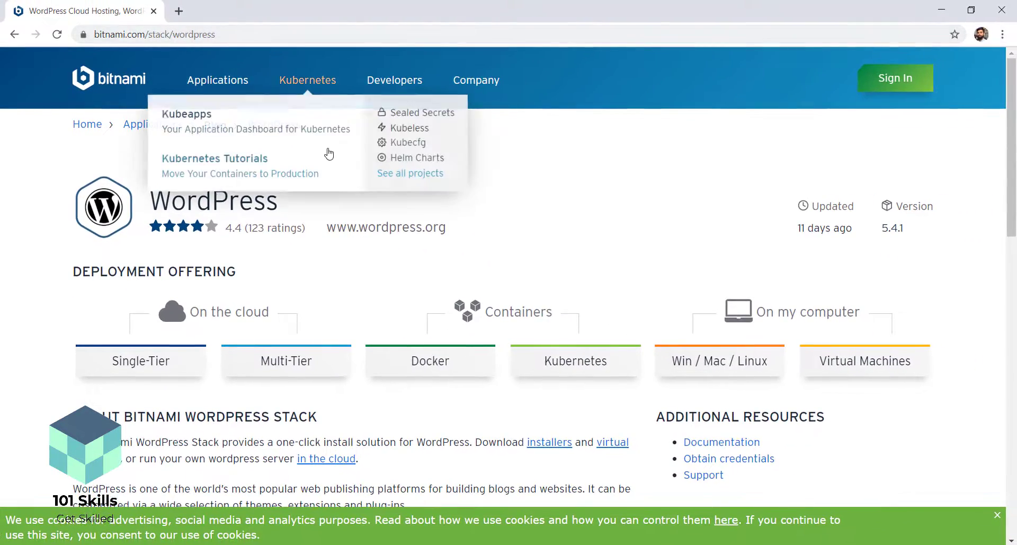
scroll(784, 249, down, 2)
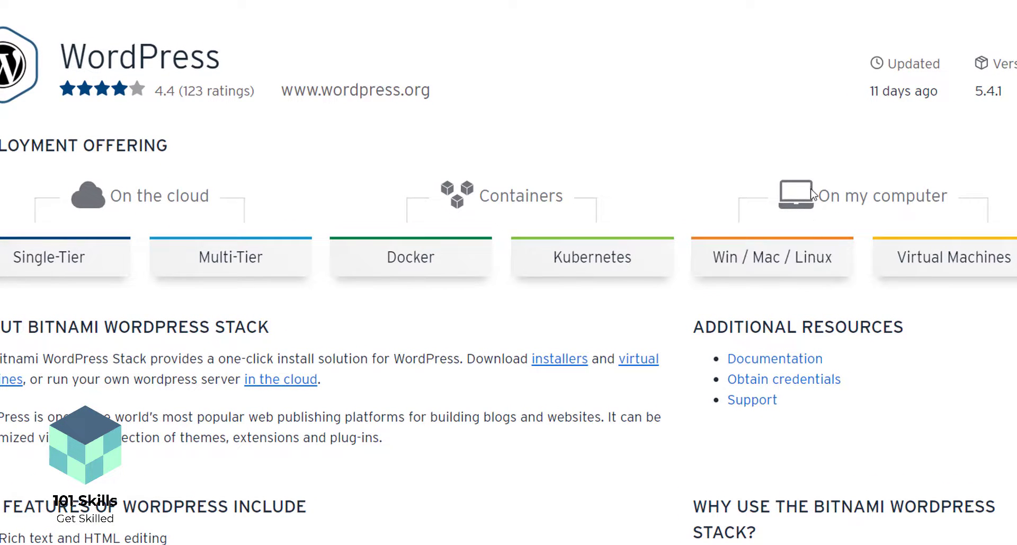
click(746, 259)
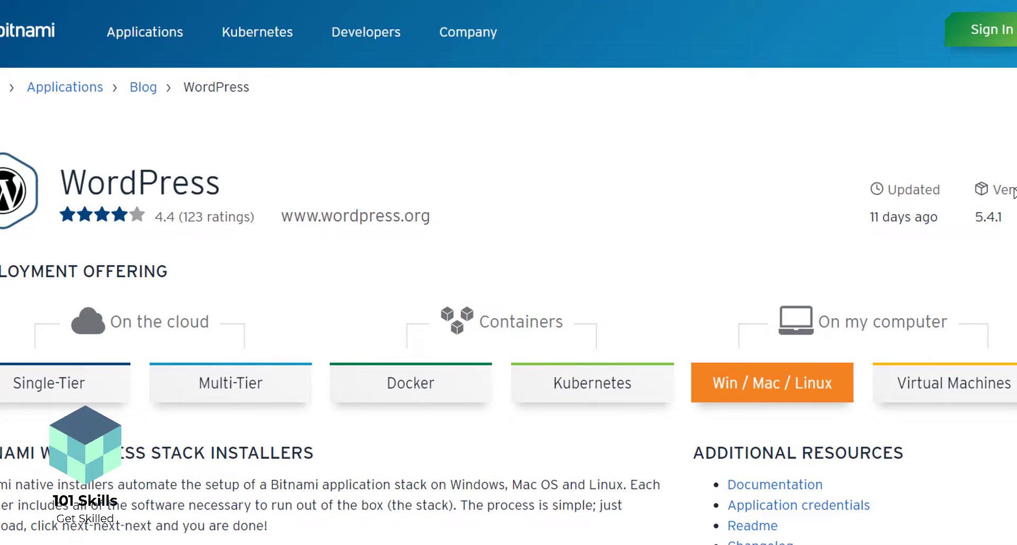
scroll(509, 273, down, 9)
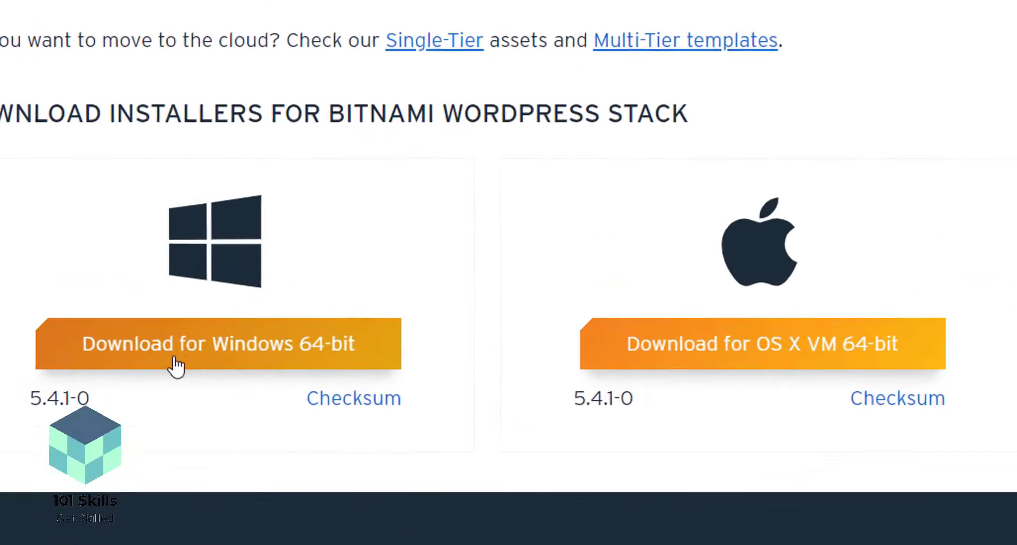
click(205, 356)
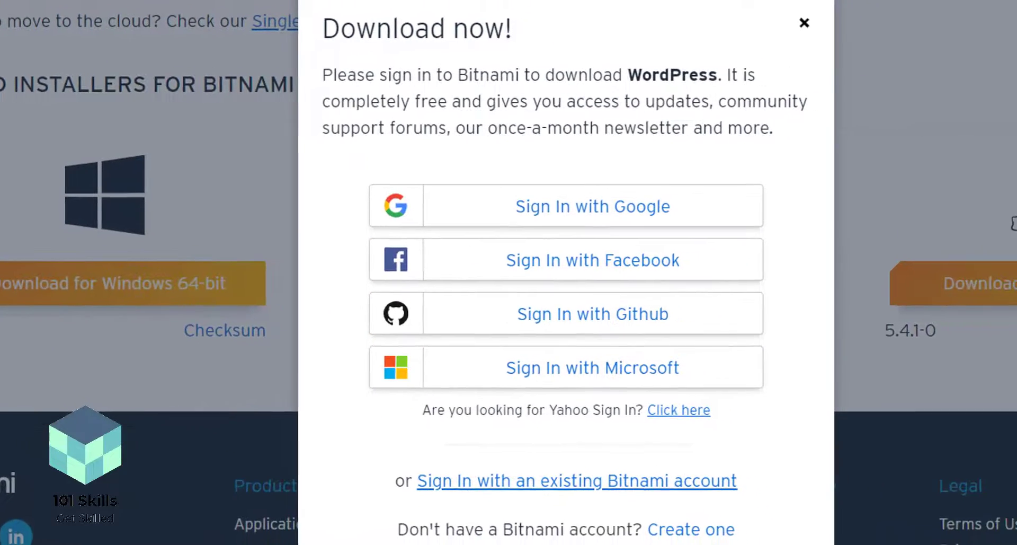
scroll(536, 317, down, 2)
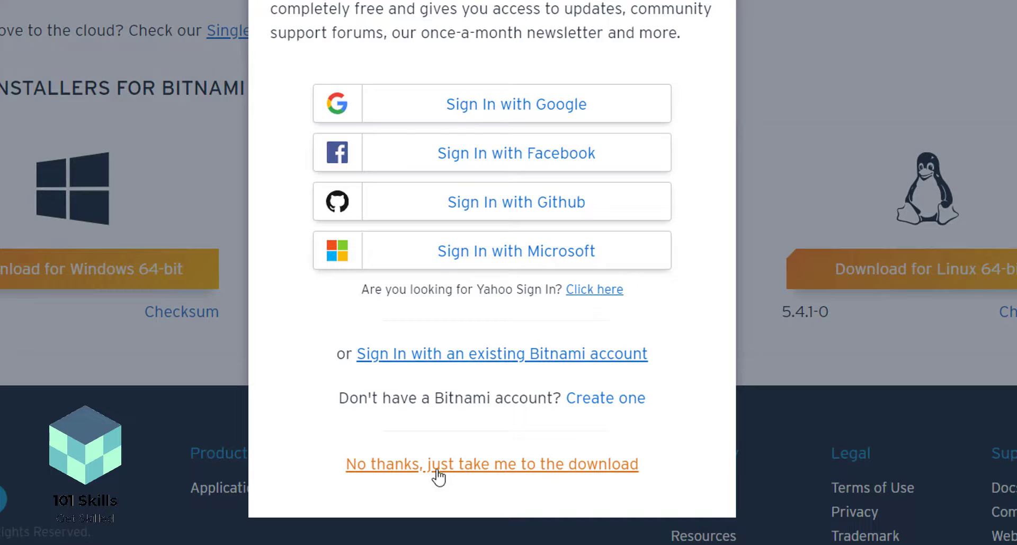
click(429, 473)
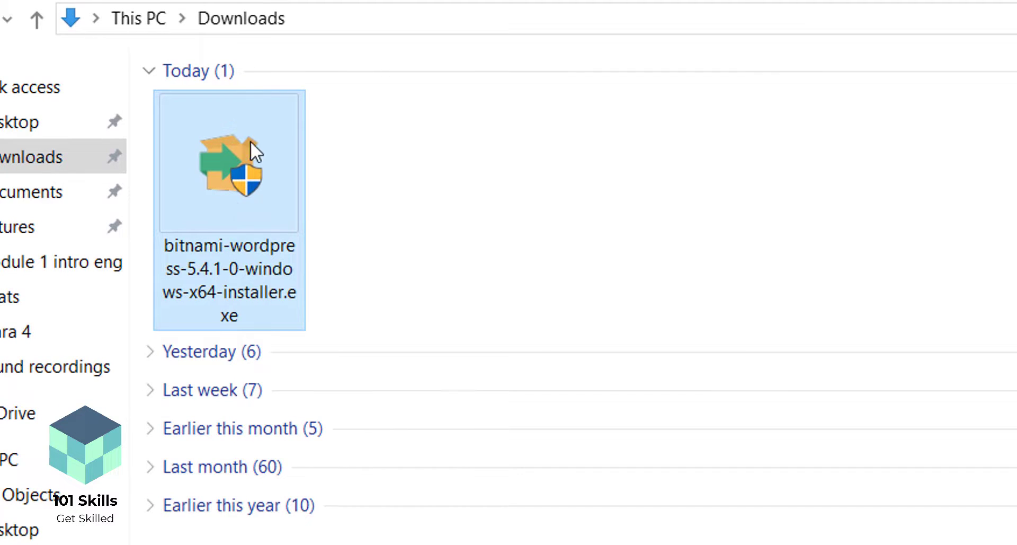
Run bitnami-wordpress-5.4.1-0-windows-x64-installer.exe from the Downloads folder
double_click(199, 197)
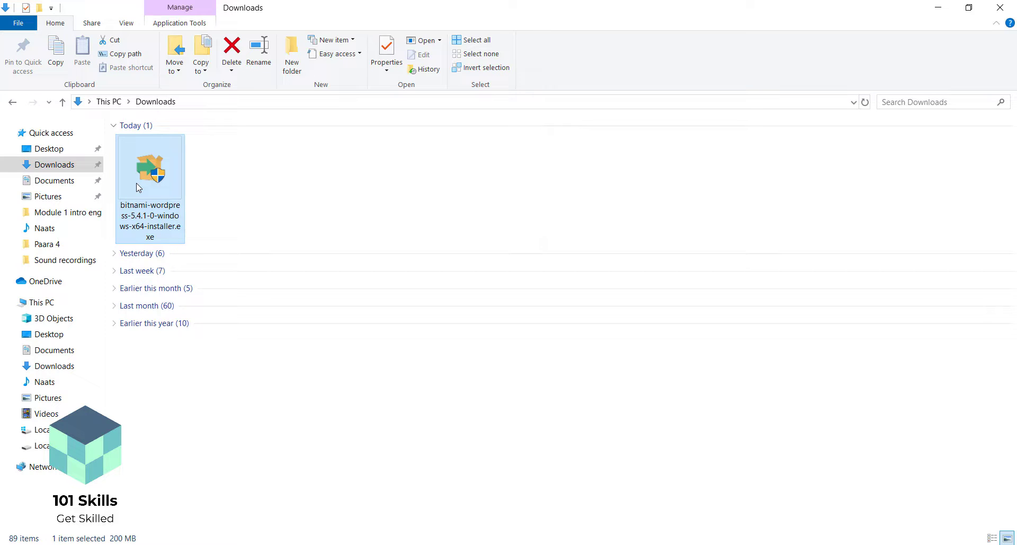
double_click(139, 187)
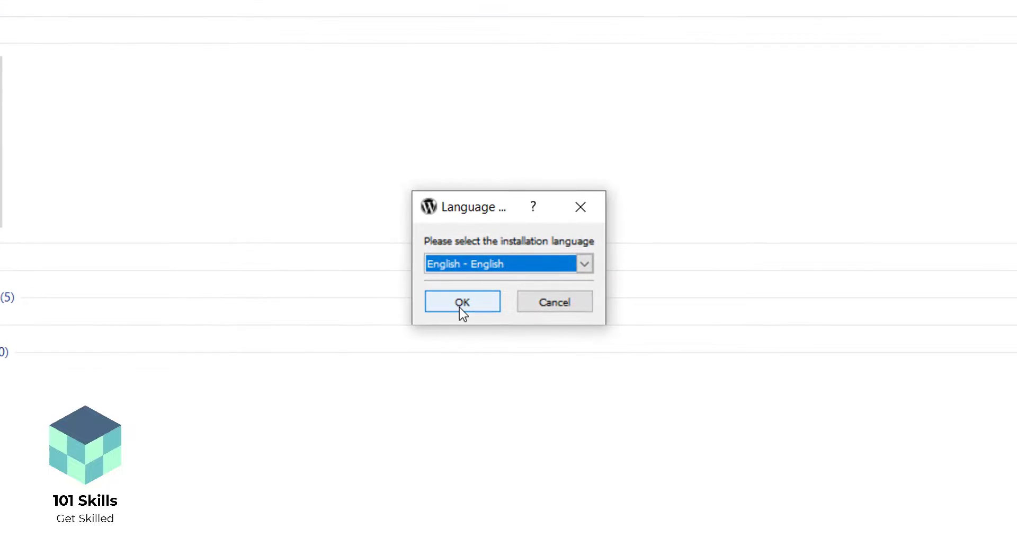
Confirm English, keep both components, and leave the install folder at C:\Bitnami\wordpress-5.4.1-0
click(460, 304)
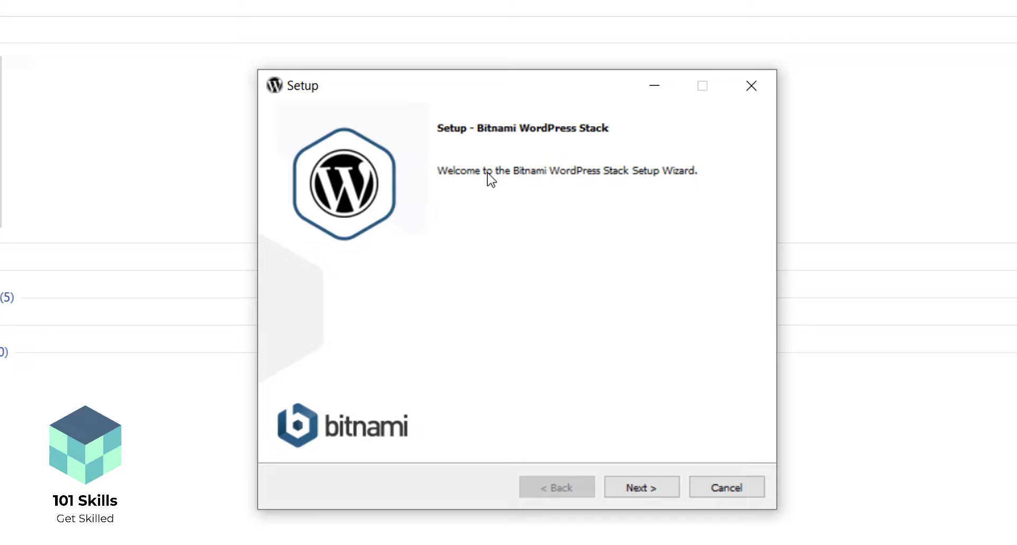
click(645, 492)
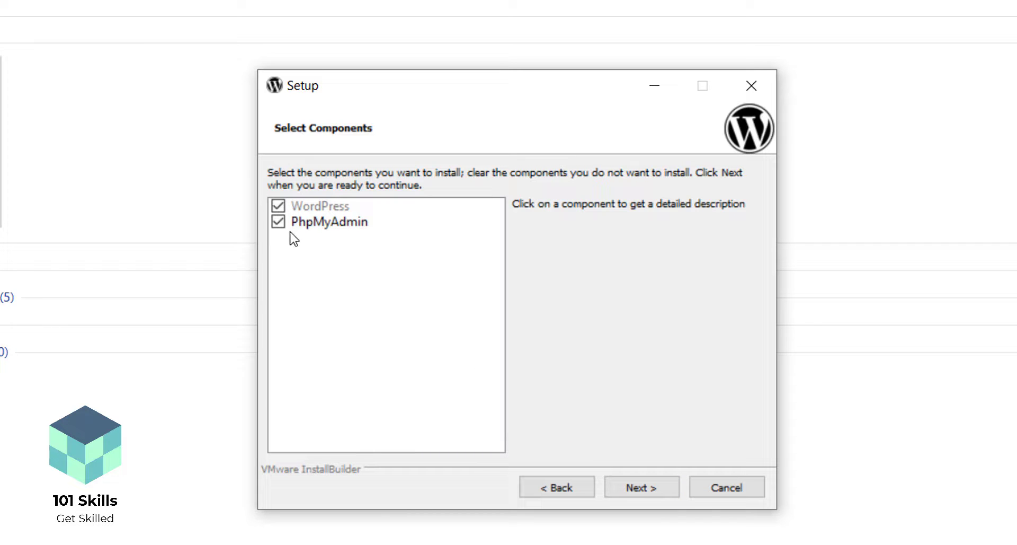
click(636, 488)
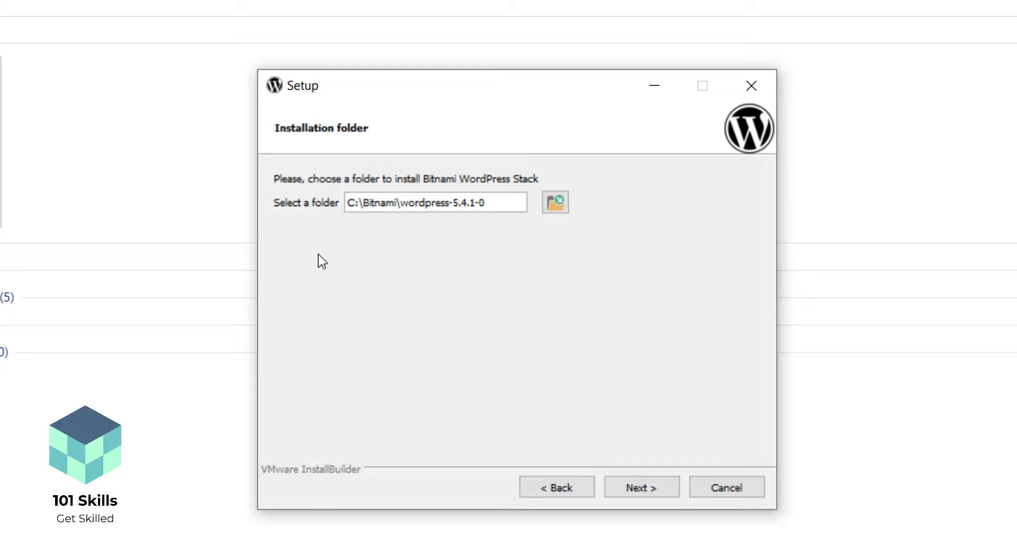
click(556, 205)
click(1016, 117)
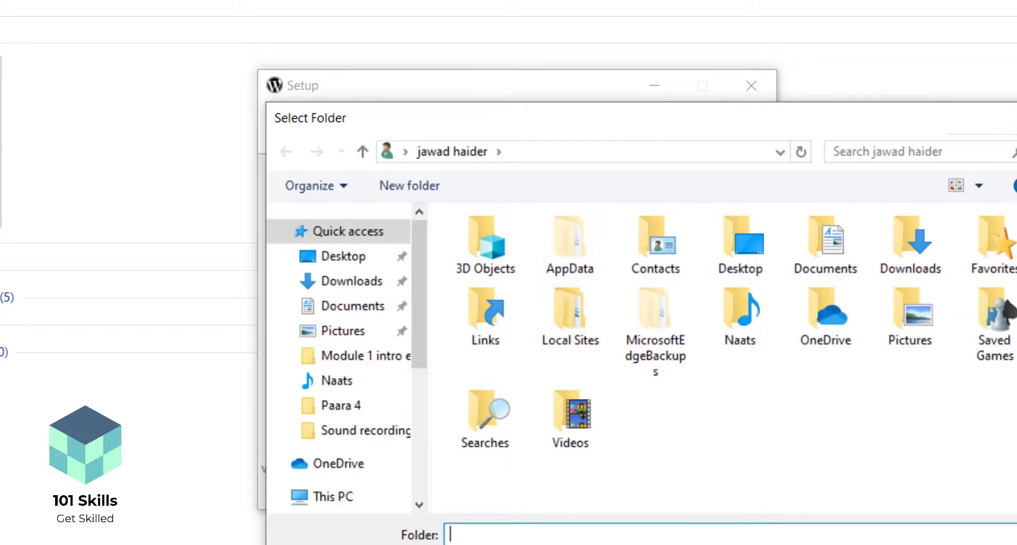
click(640, 482)
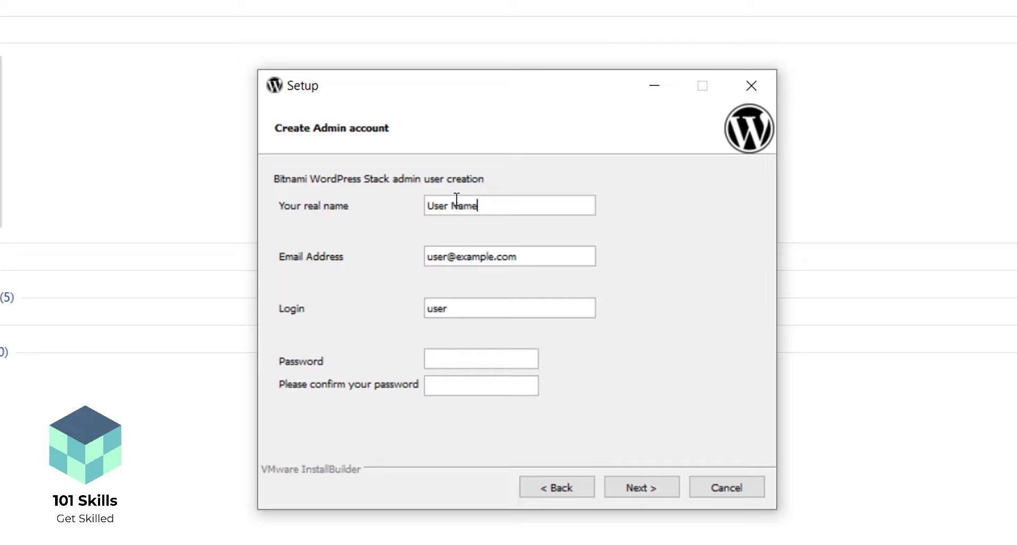
Enter the admin's real name, e-mail address, login and password with confirmation
click(489, 205)
drag(489, 205, 405, 204)
text(Jawad)
key(Tab)
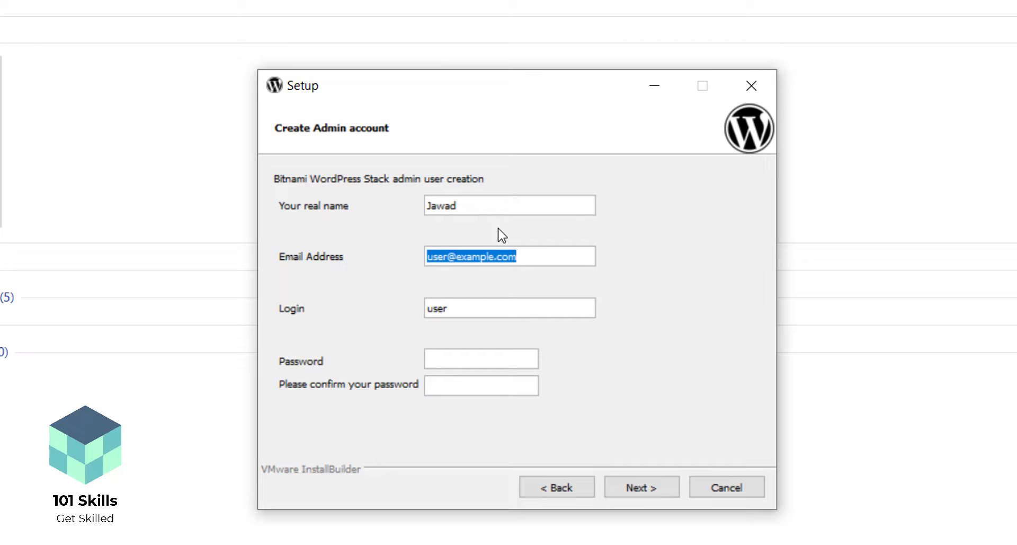
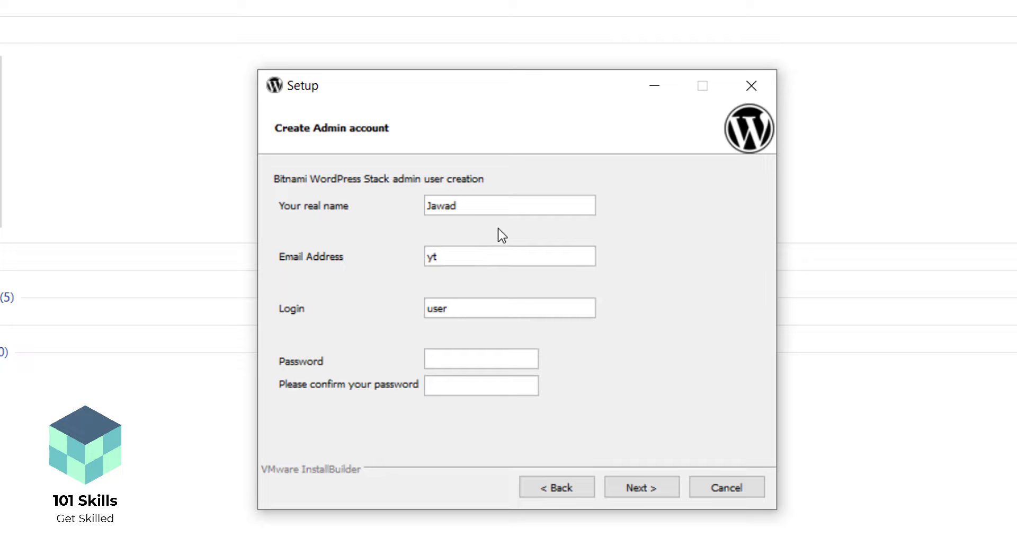
key(Tab)
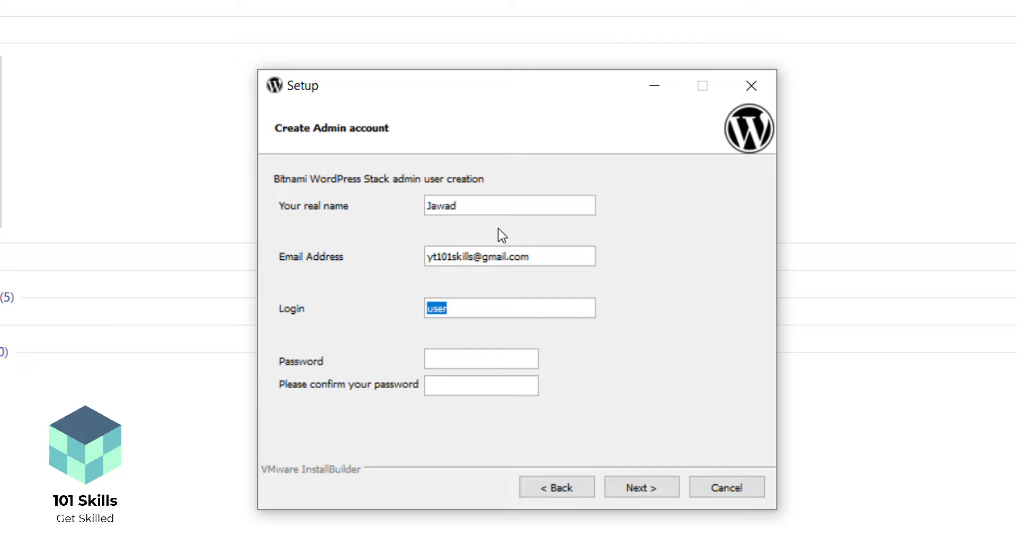
text(Jawad)
key(Tab)
text(•••••••••••)
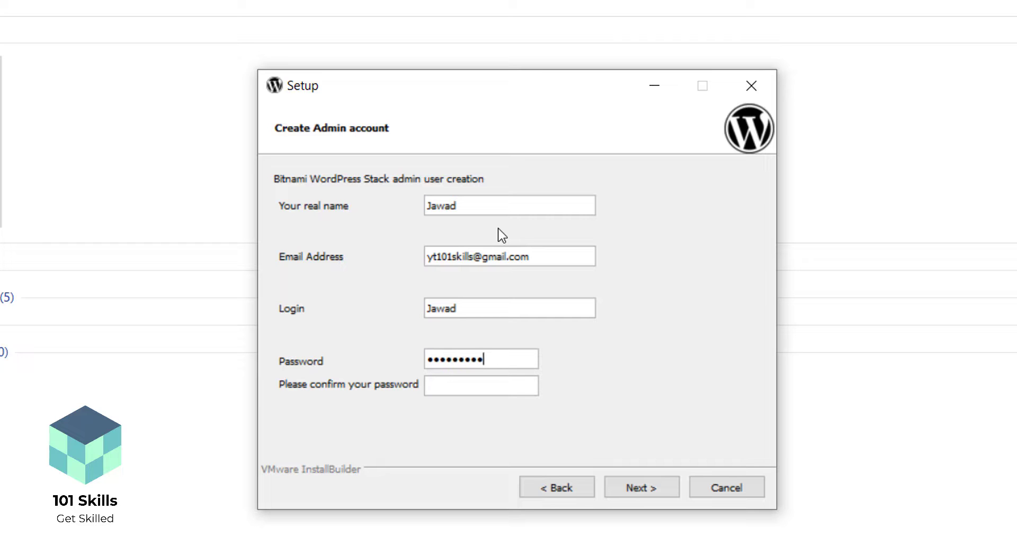
text(•••••••••••)
After the capital-letters warning, make the login's first letter lowercase and continue
click(657, 498)
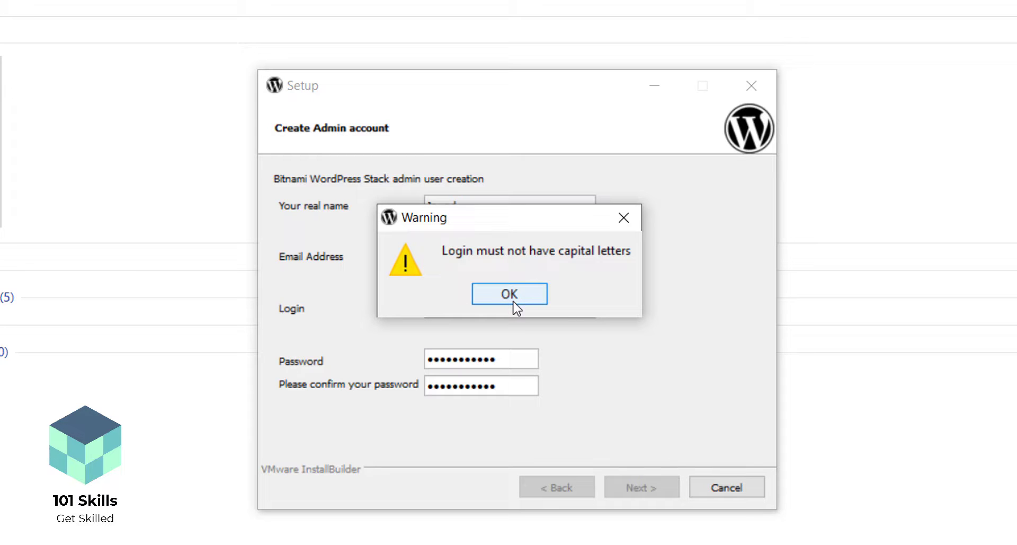
click(513, 295)
click(430, 309)
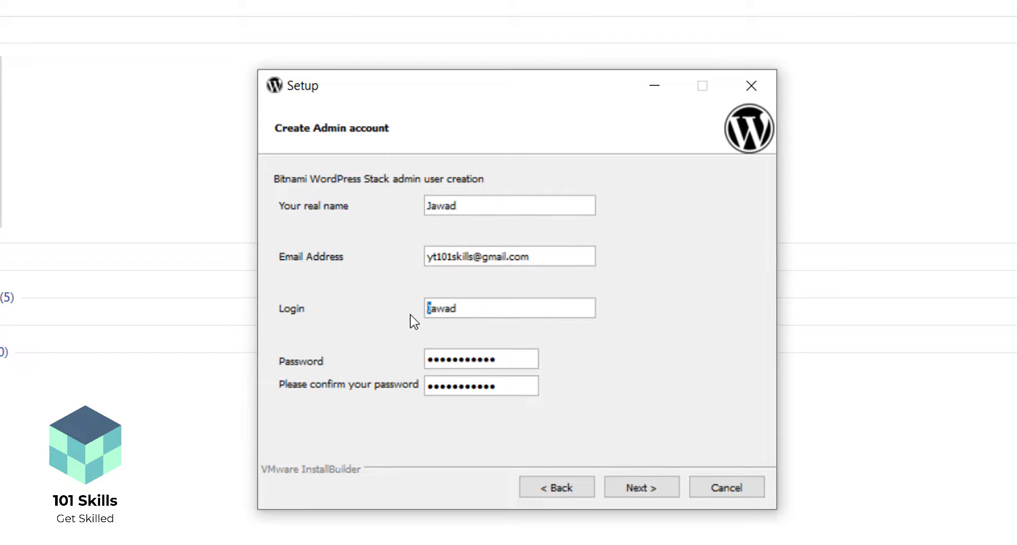
key(Delete)
text(j)
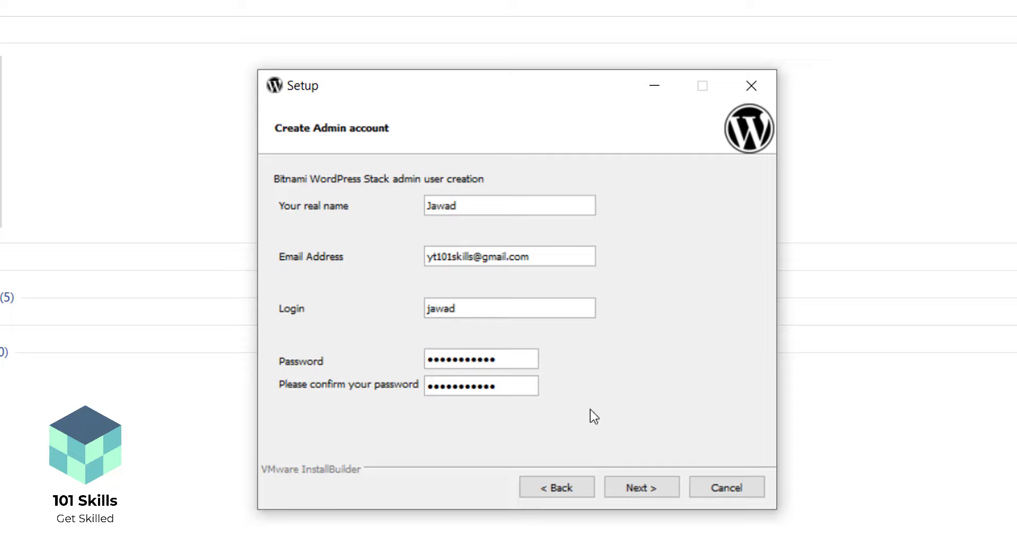
click(675, 492)
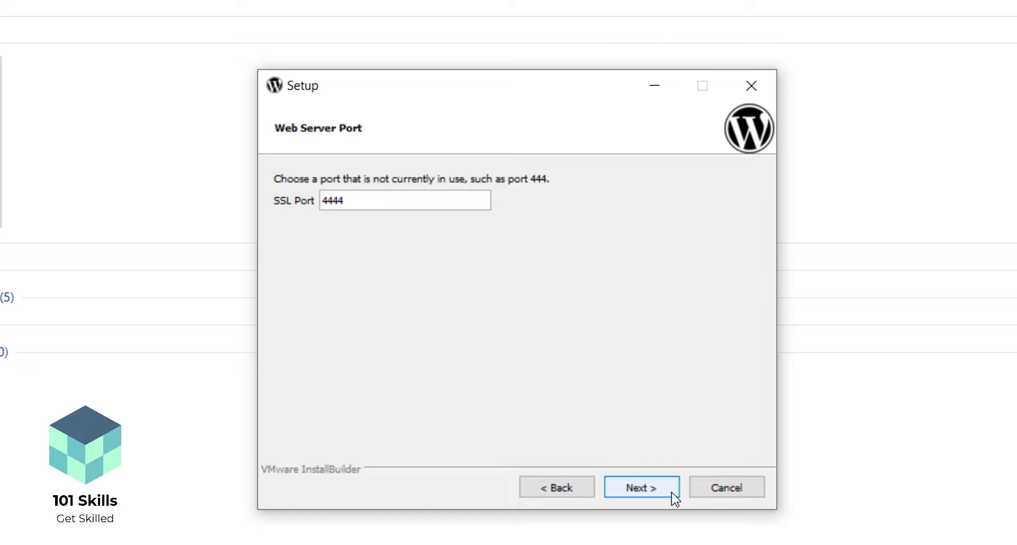
Keep the default SSL port and rename the blog to '101 Skills Blog'
click(671, 490)
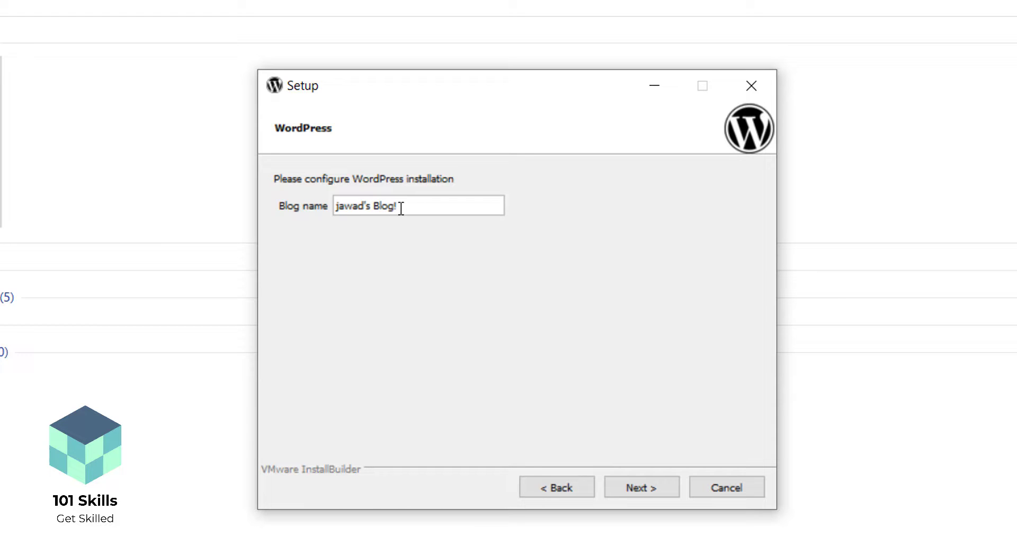
drag(404, 207, 316, 217)
text(101 Skills Blog)
Leave mail support disabled after briefly checking the GMail provider option
click(644, 487)
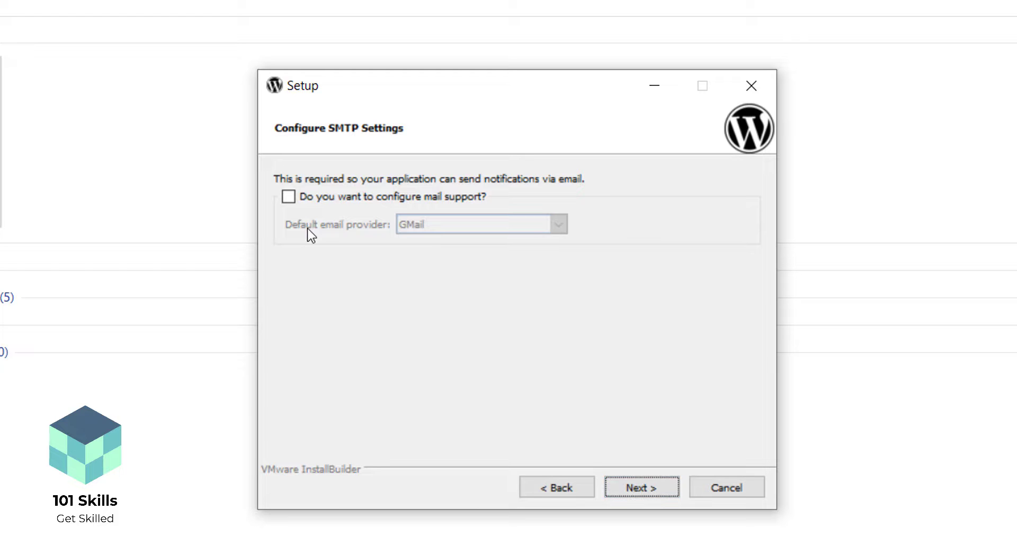
click(290, 199)
click(432, 226)
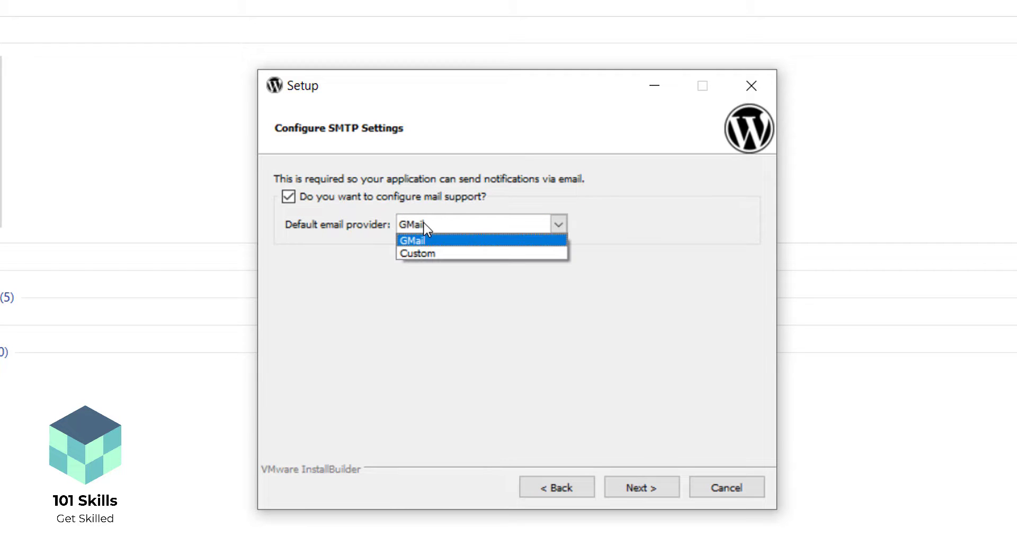
click(423, 234)
click(290, 198)
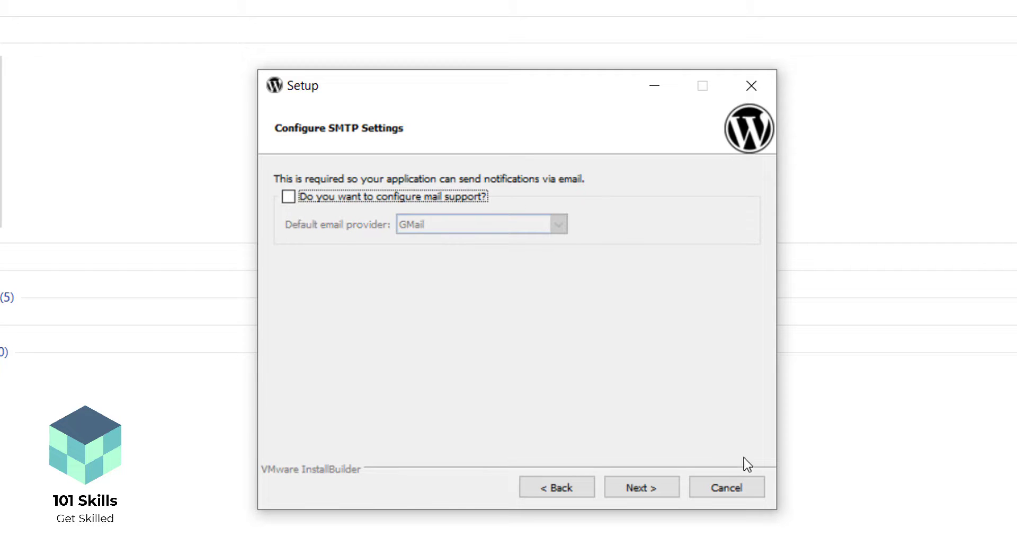
click(647, 491)
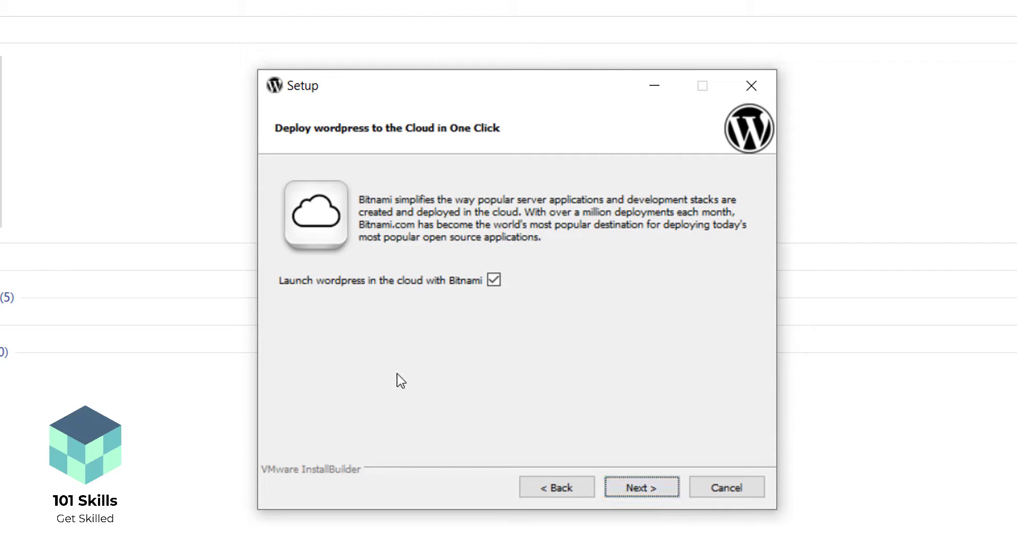
Decline launching WordPress in the cloud and start the installation
click(498, 281)
click(650, 490)
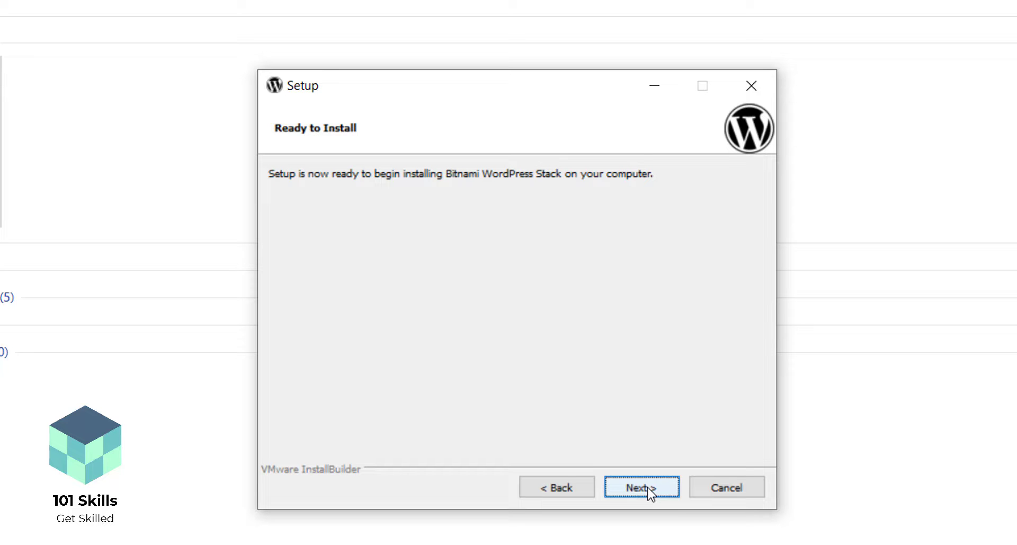
click(650, 491)
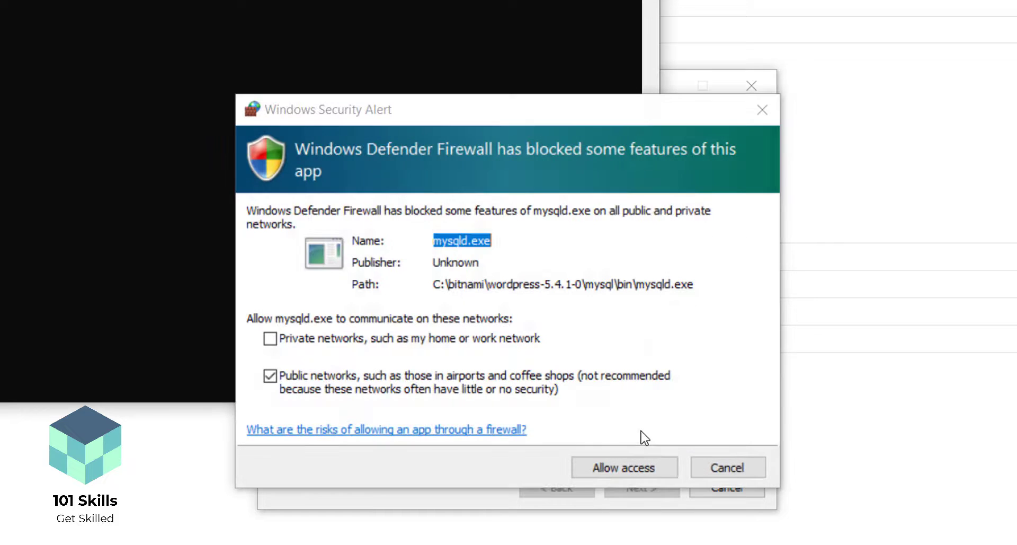
Allow mysqld.exe through Windows Defender Firewall
click(621, 475)
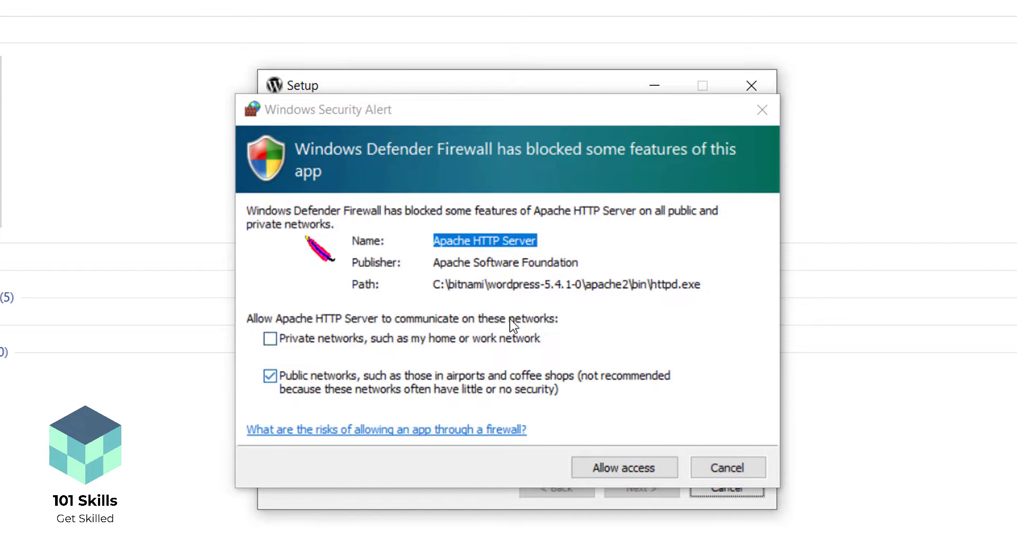
Allow Apache HTTP Server (httpd.exe) through Windows Defender Firewall
click(623, 469)
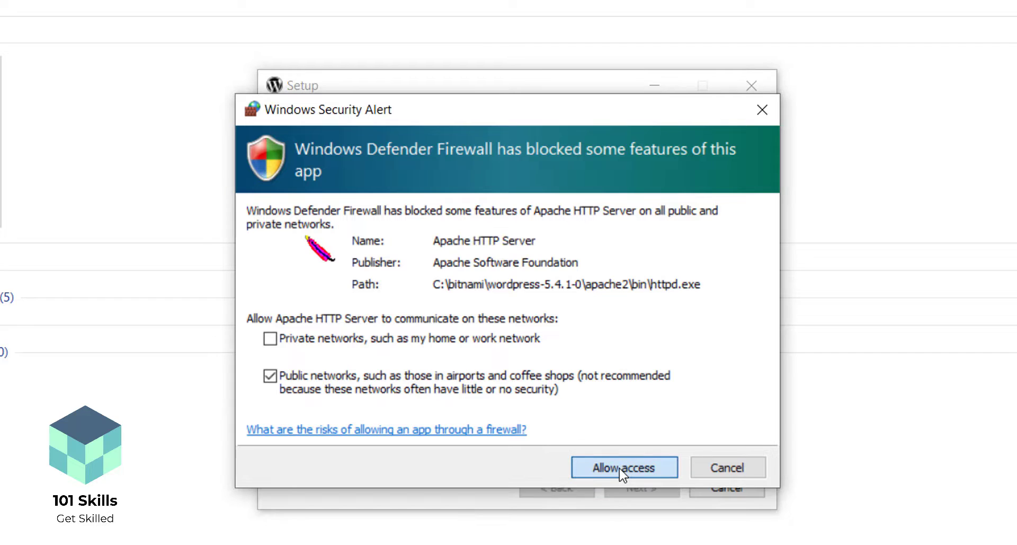
click(620, 469)
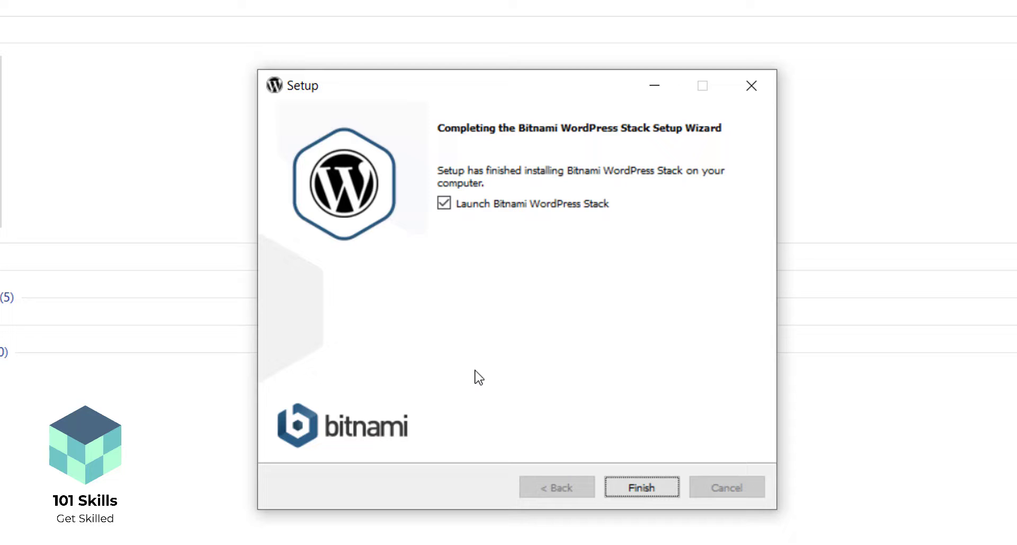
Leave 'Launch Bitnami WordPress Stack' checked on the completion page
click(444, 206)
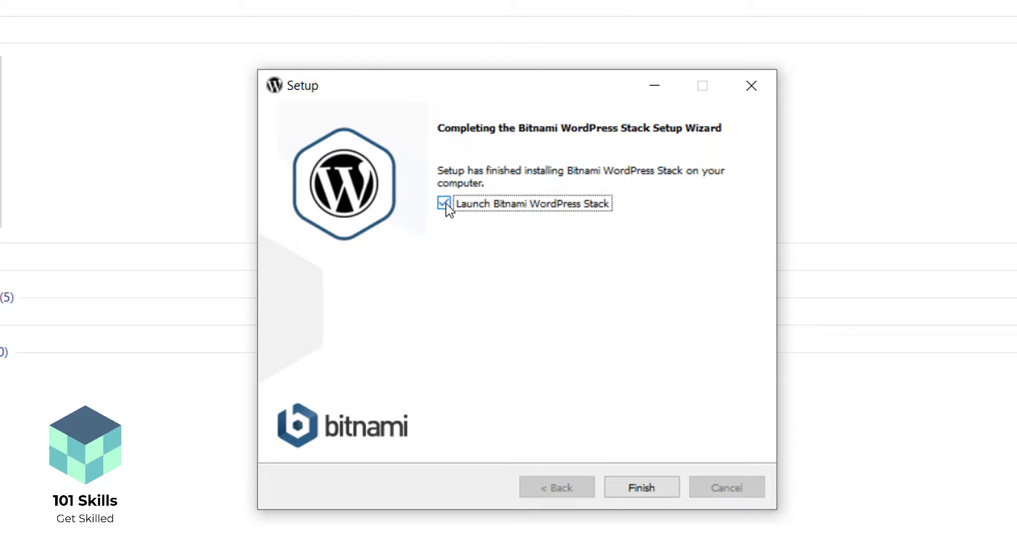
click(445, 204)
Finish the Bitnami setup wizard so the WordPress stack launches
click(641, 487)
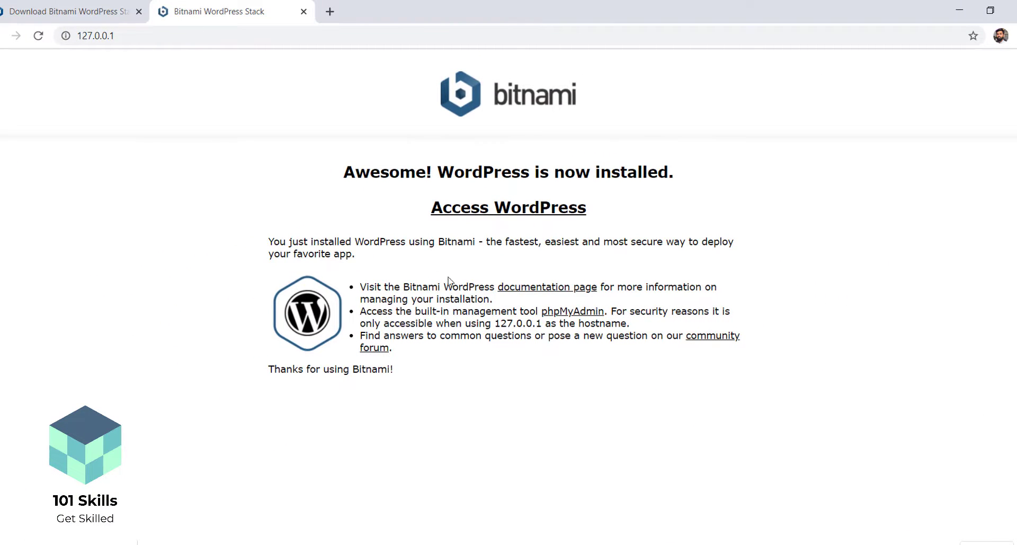
drag(344, 171, 698, 189)
click(699, 189)
Close the Bitnami download tab and open the new blog at 127.0.0.1/wordpress
click(79, 20)
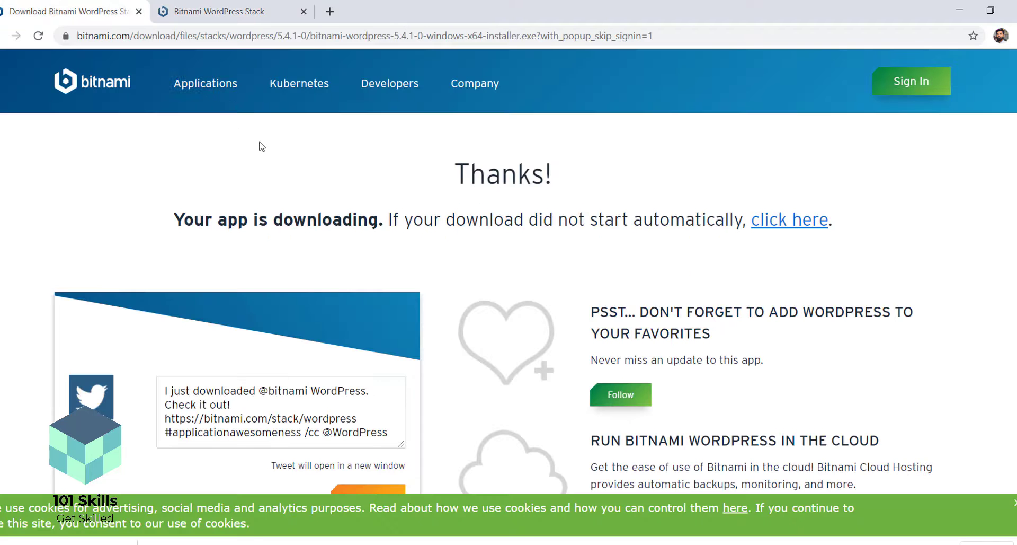
click(139, 12)
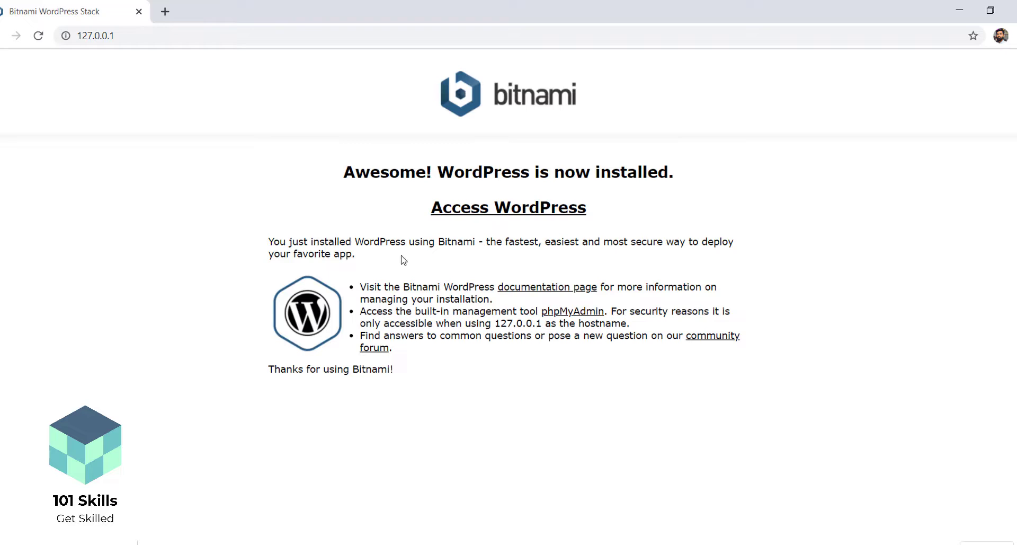
click(476, 211)
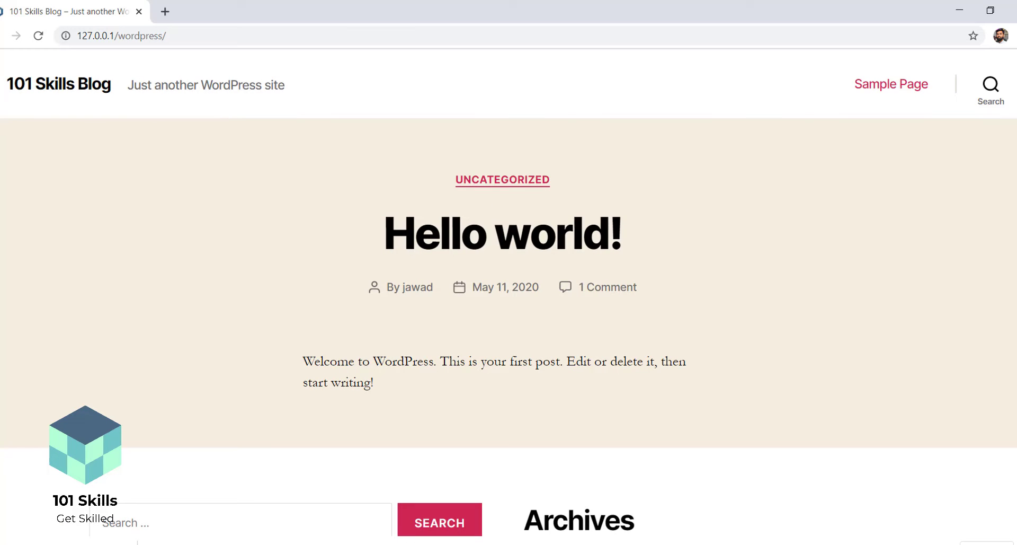
scroll(509, 297, down, 9)
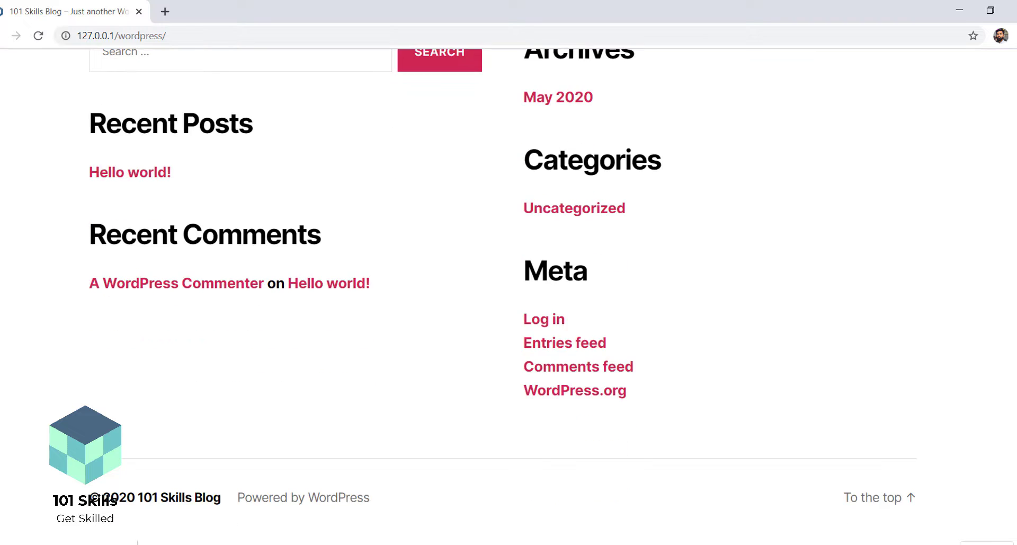
scroll(509, 296, up, 9)
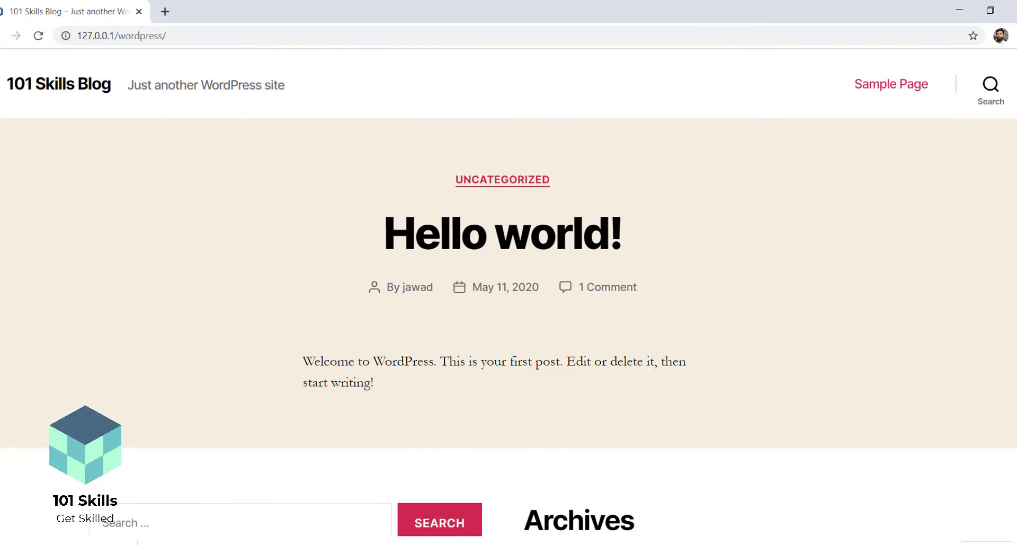
drag(2, 89, 104, 103)
click(104, 103)
scroll(572, 203, down, 9)
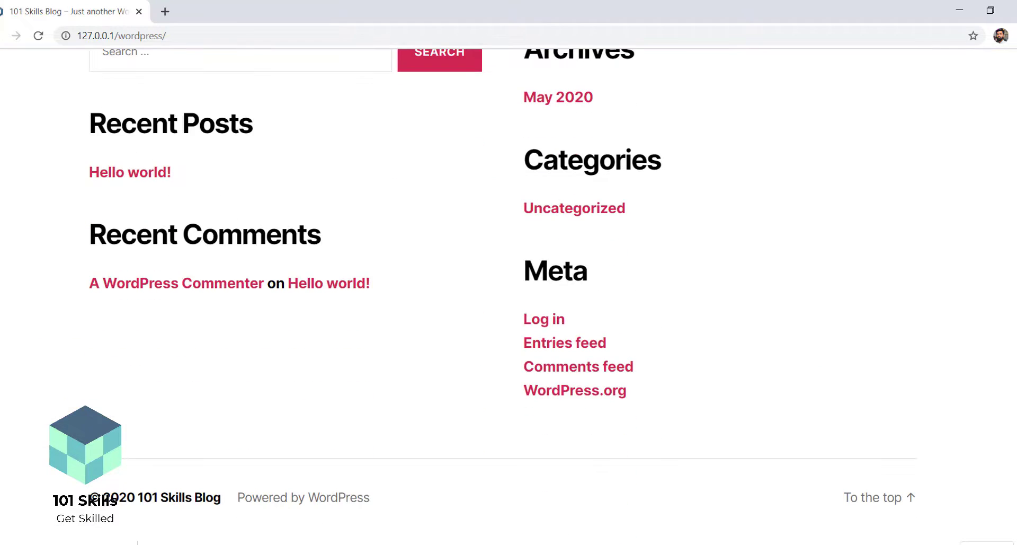
scroll(509, 297, up, 8)
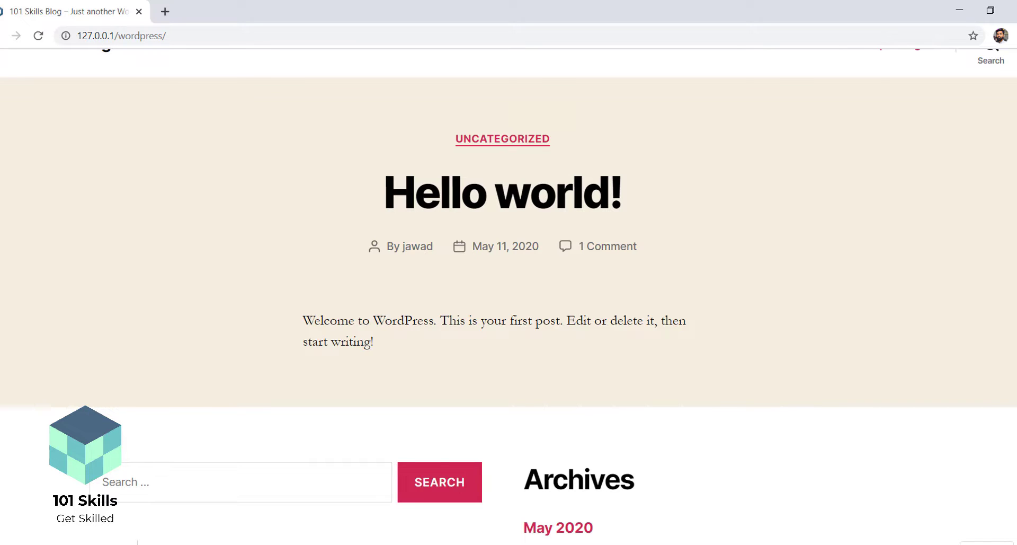
drag(437, 252, 401, 248)
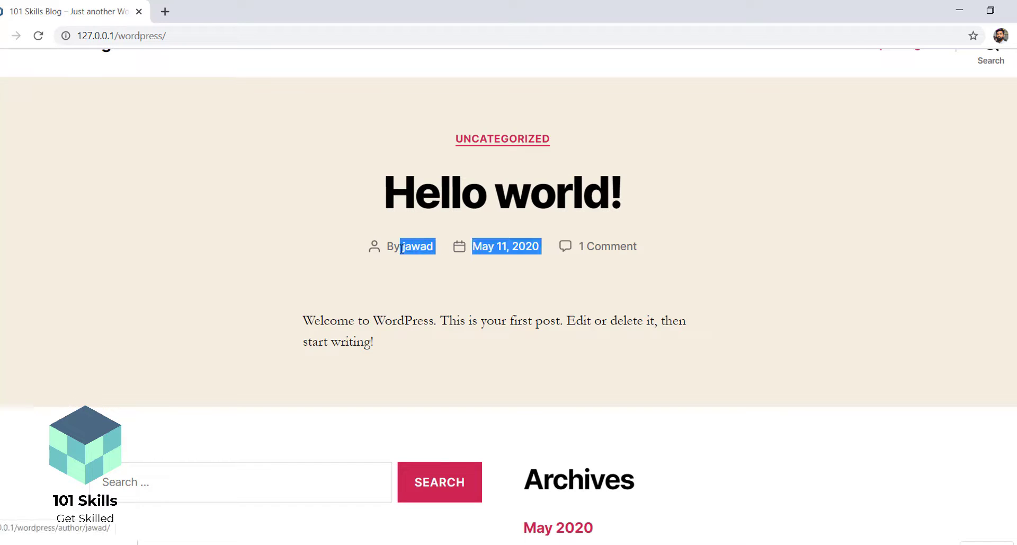
click(414, 285)
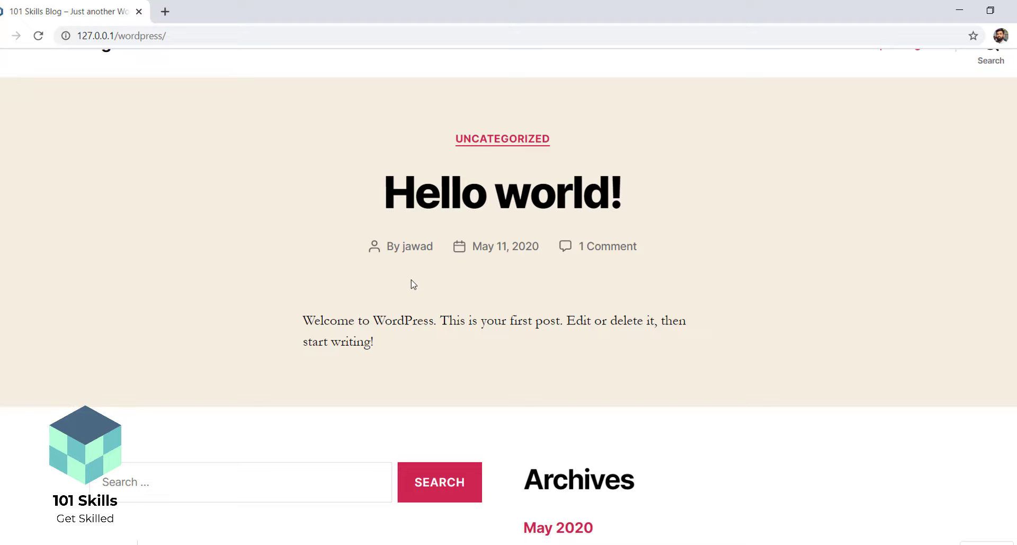
scroll(413, 285, down, 8)
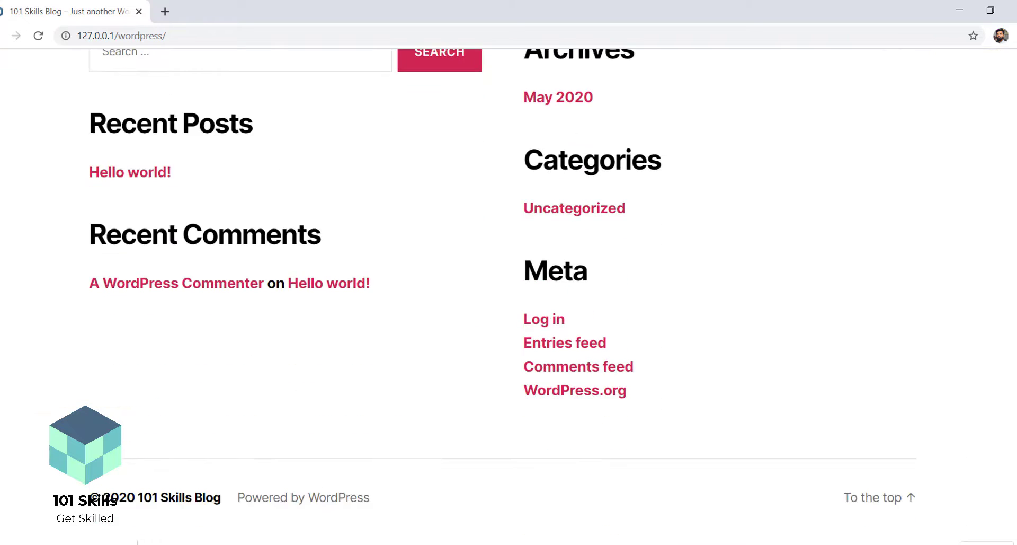
scroll(413, 285, up, 7)
scroll(508, 297, up, 2)
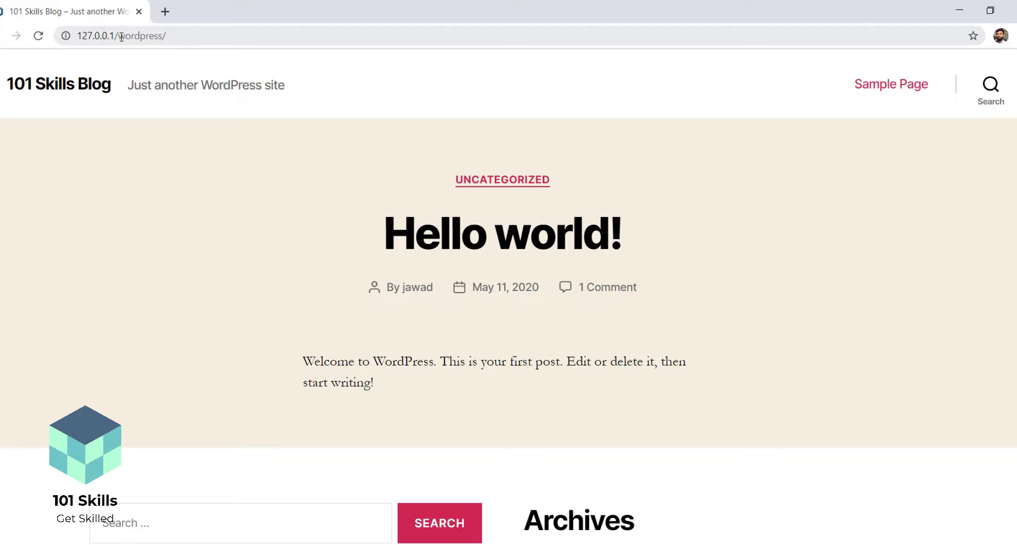
Load the admin login page by appending wp-admin/ to the blog address
click(173, 36)
click(173, 36)
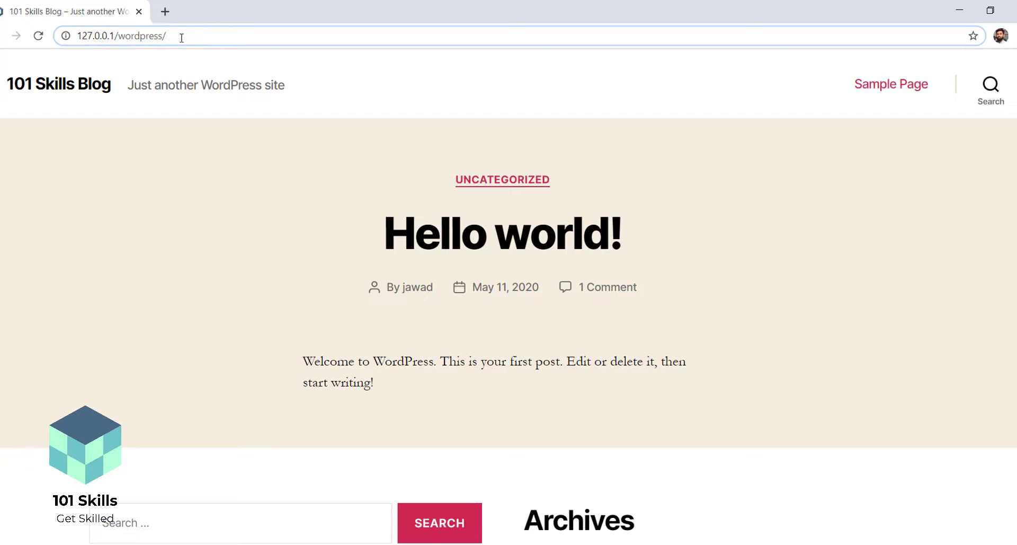
text(wp-adm)
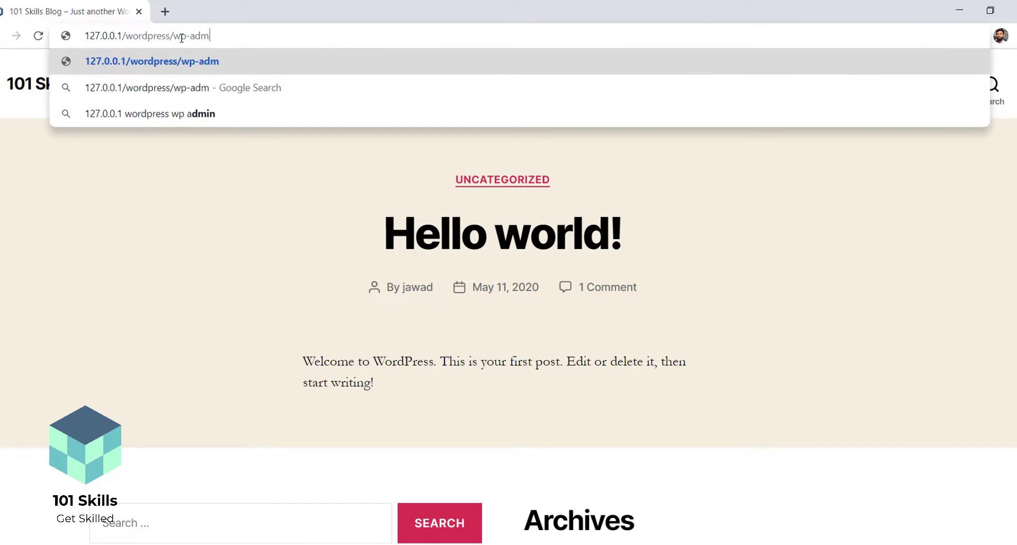
text(in/)
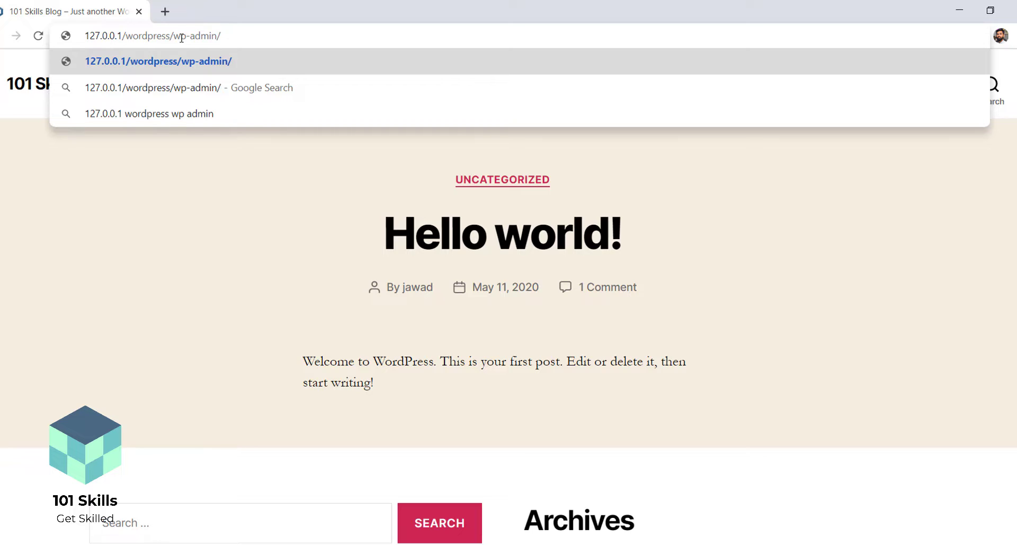
key(Return)
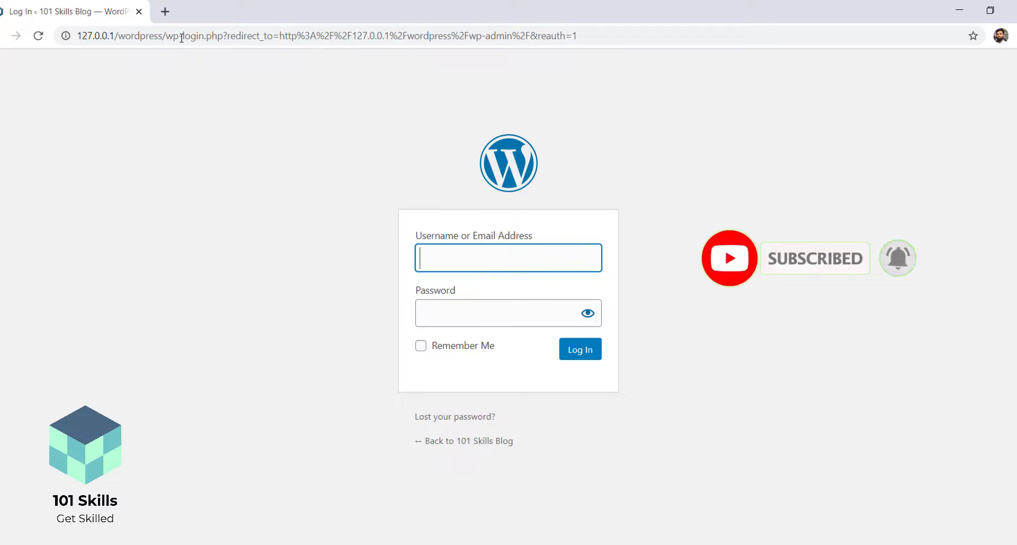
Sign in with the admin username and password, with Remember Me ticked
text(jawad)
key(Tab)
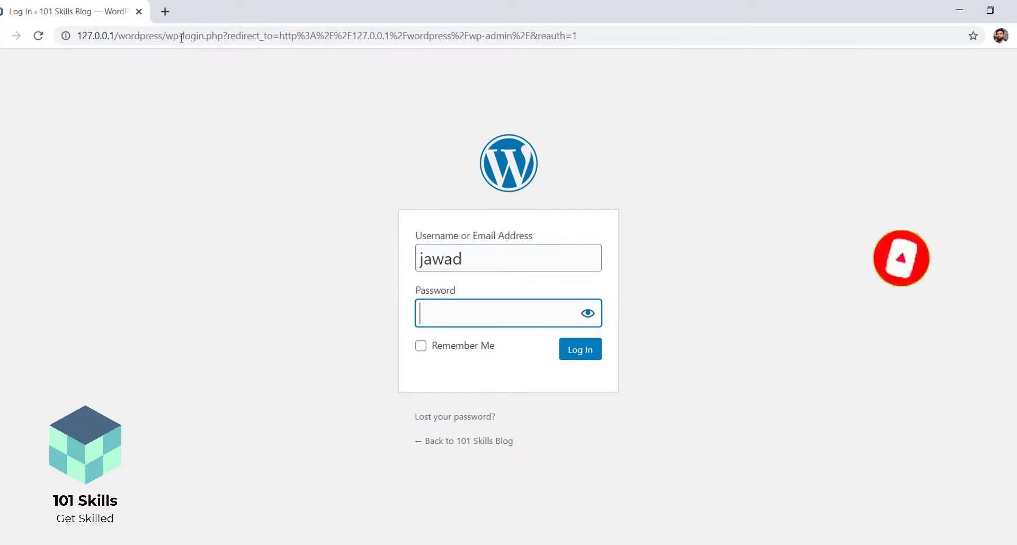
text(•••••)
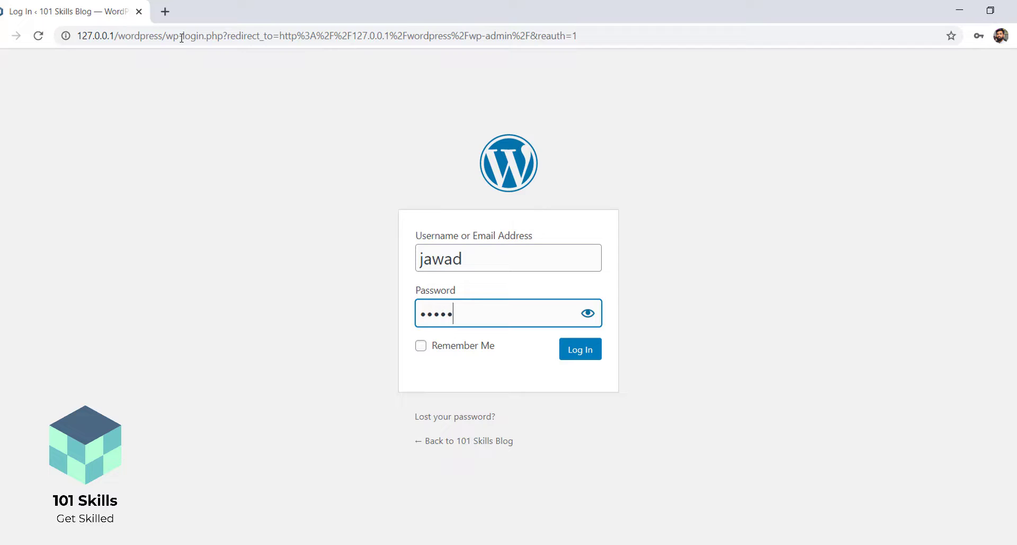
text(••••••)
click(422, 347)
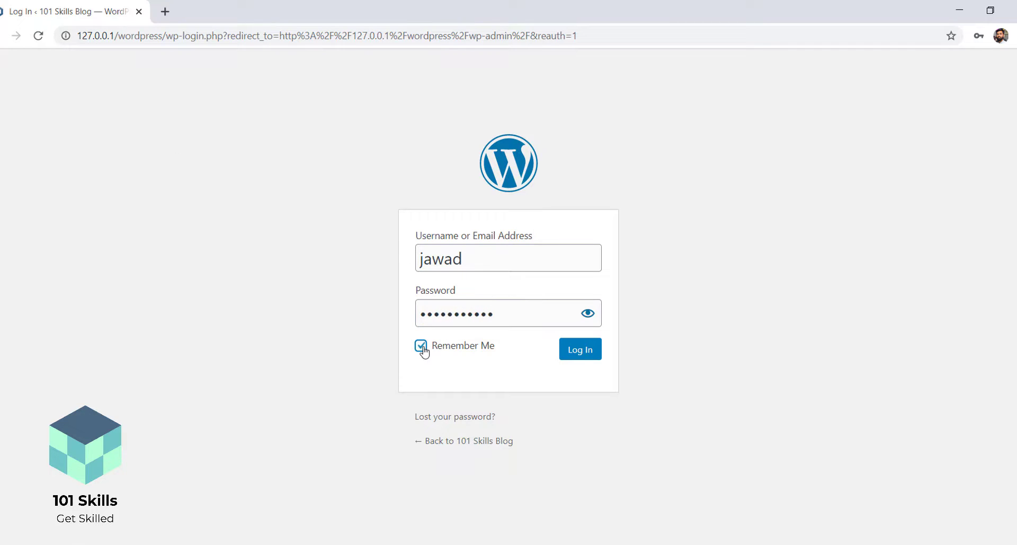
click(587, 353)
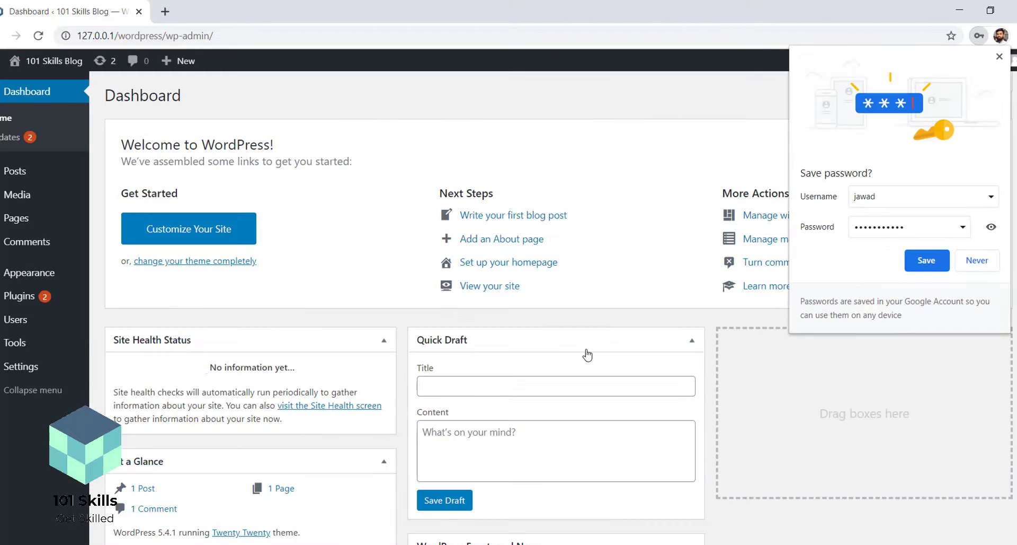
Save the login password in Chrome and scroll through the WordPress Dashboard
click(922, 263)
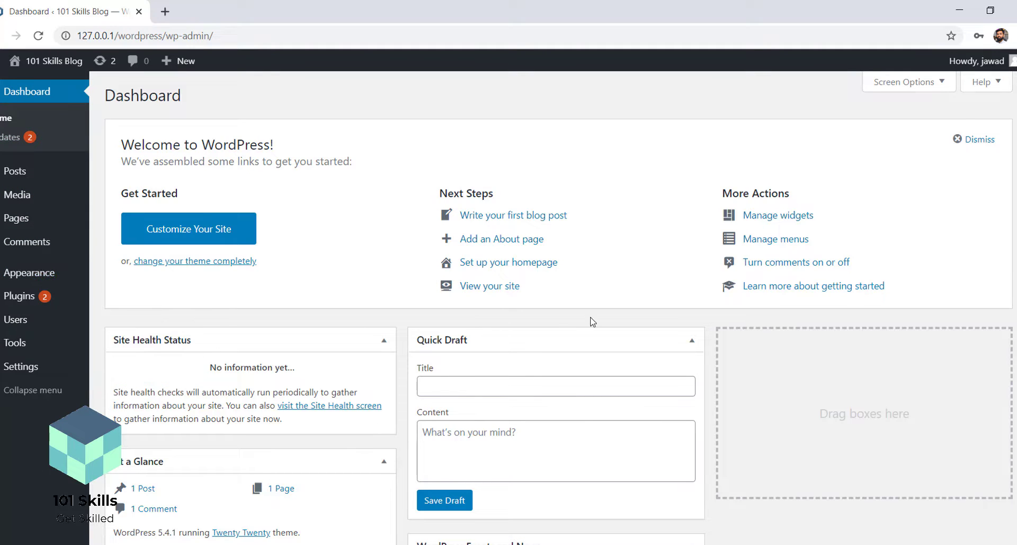
scroll(594, 323, down, 1)
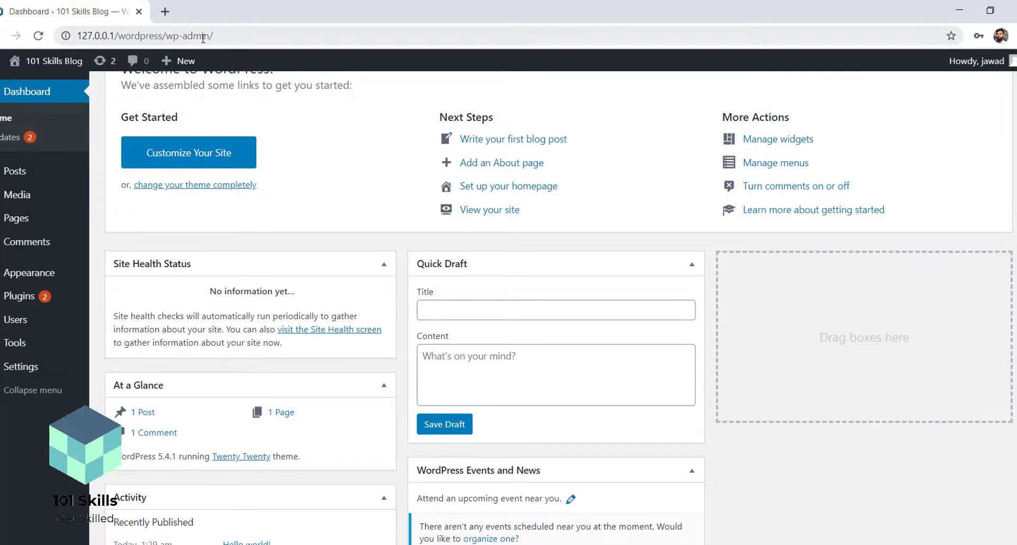
drag(215, 38, 166, 37)
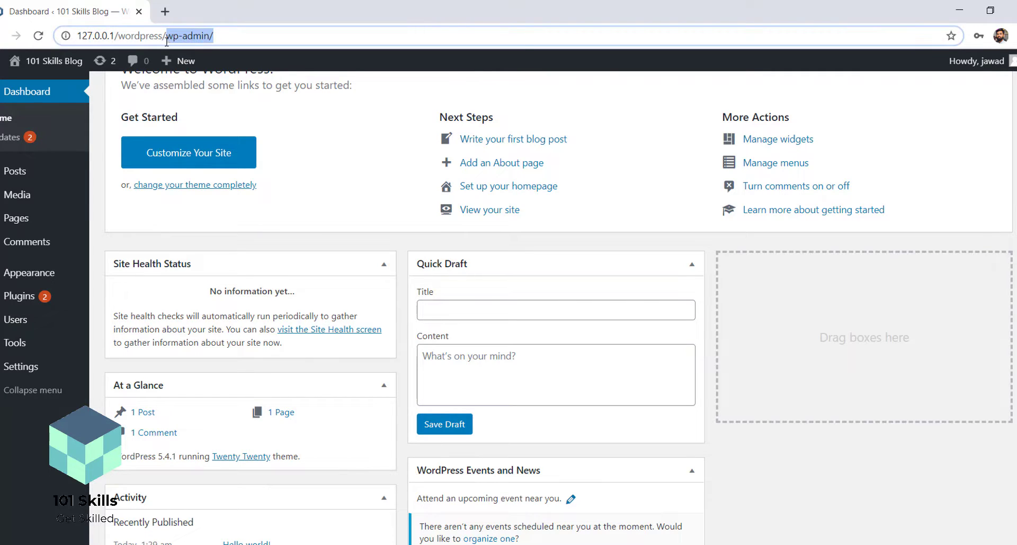
Open the blog front page from Visit Site in a new tab and view it
mouse_move(68, 63)
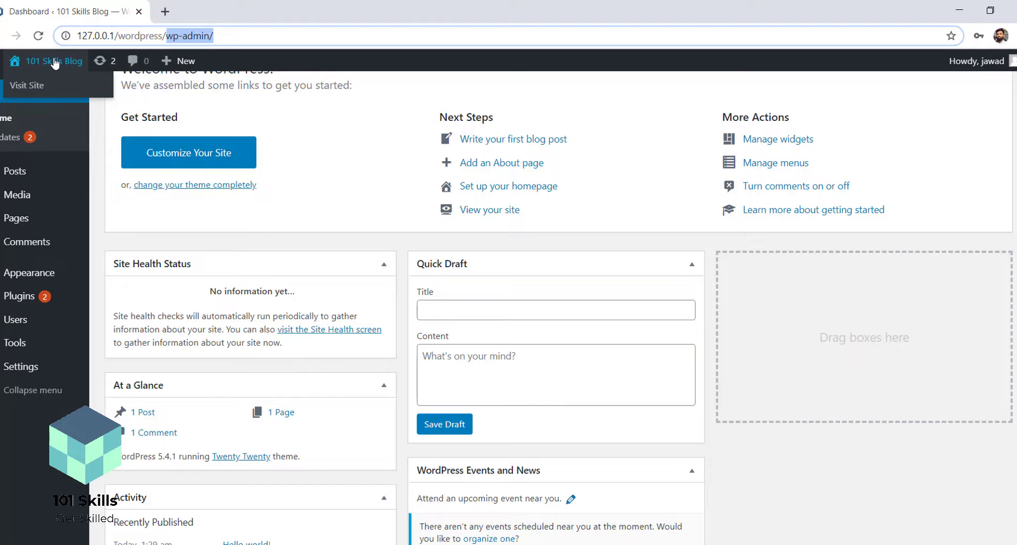
middle_click(29, 89)
click(219, 16)
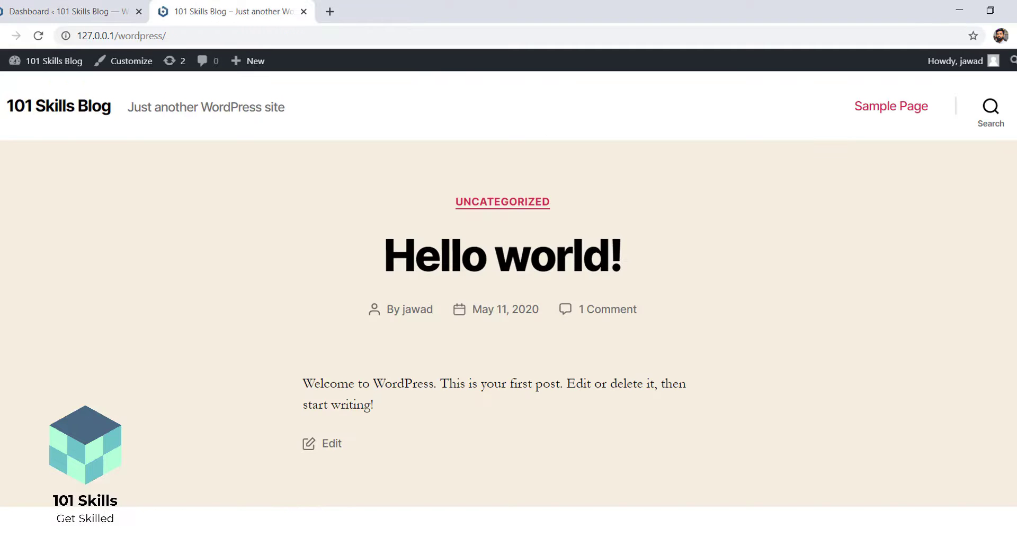
scroll(239, 173, down, 7)
scroll(239, 173, up, 7)
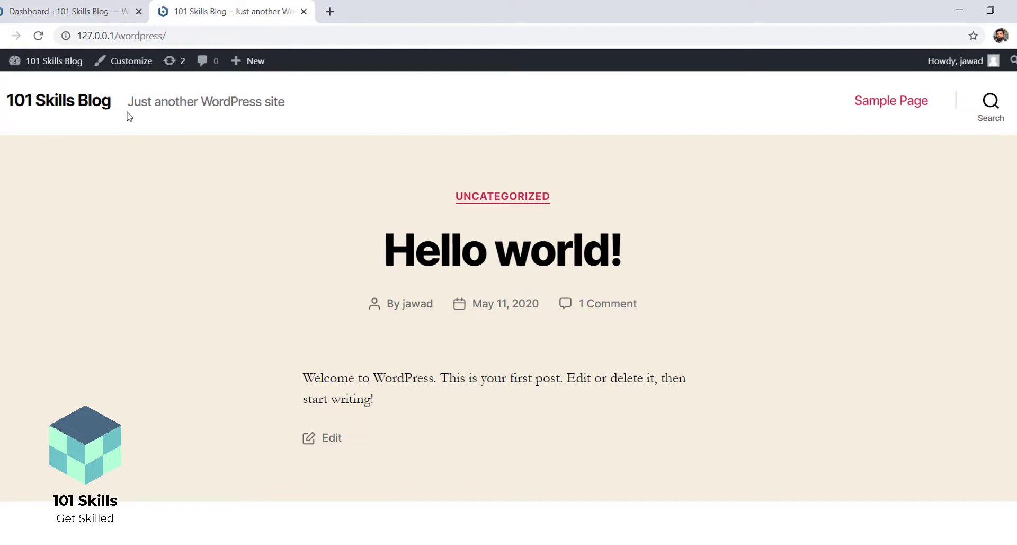
click(71, 11)
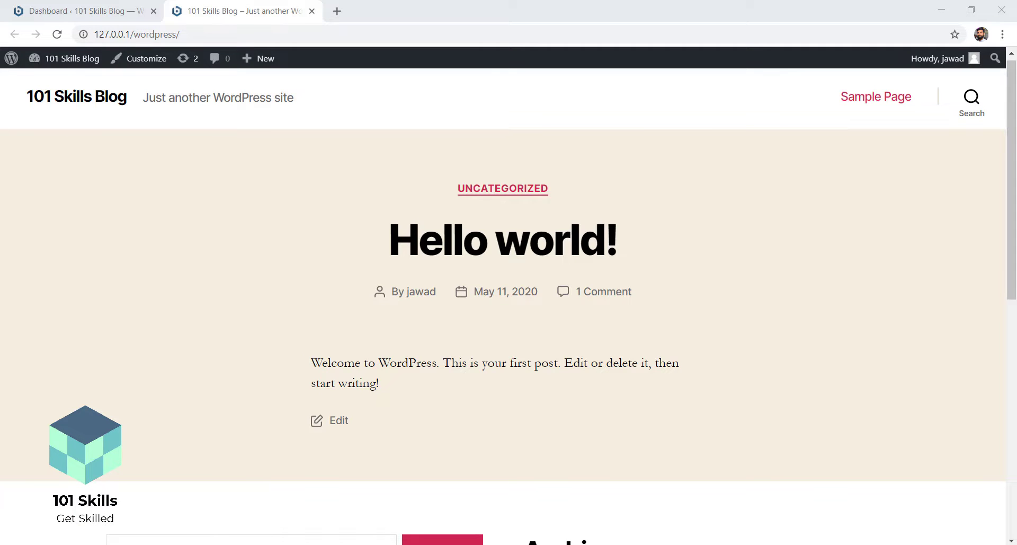
Launch the Bitnami WordPress Stack Manager Tool by searching 'bitnam'
key(super+s)
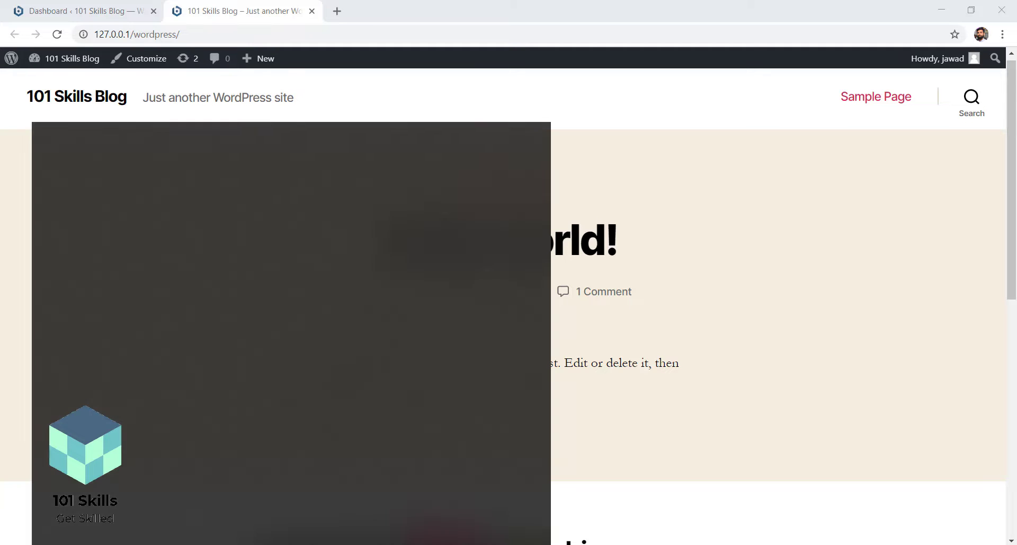
text(bitnam)
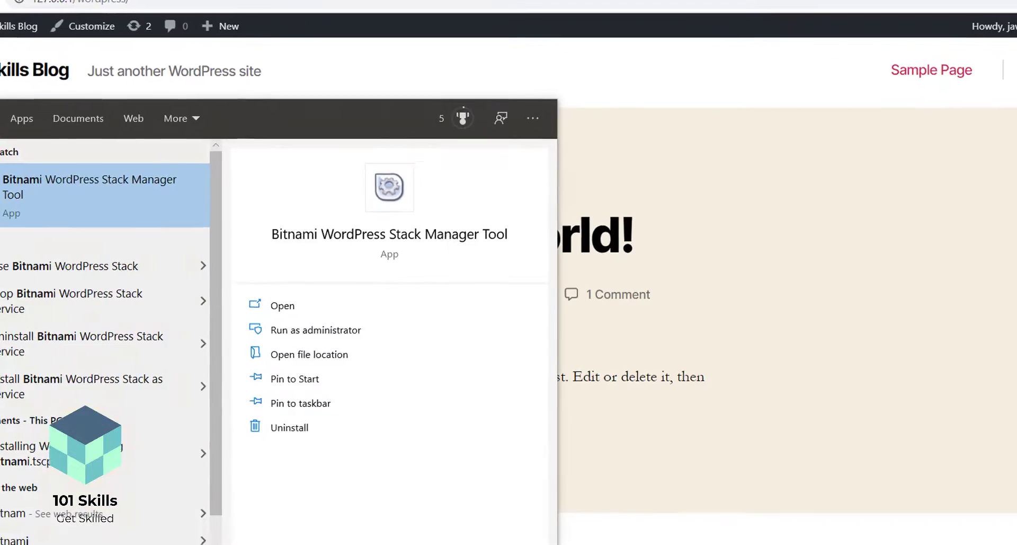
key(Return)
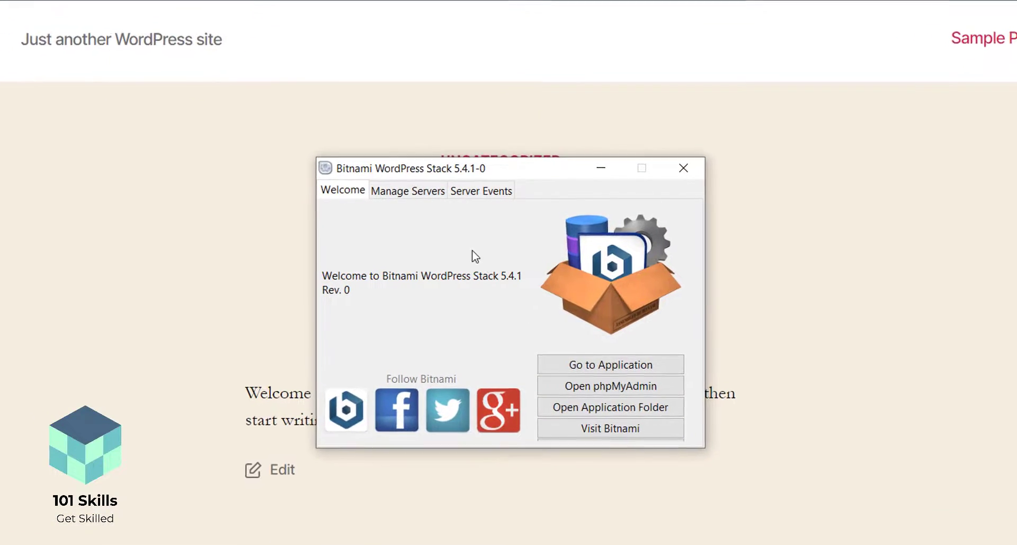
Show the Manage Servers list with MySQL Database and Apache Web Server running
drag(364, 126, 327, 70)
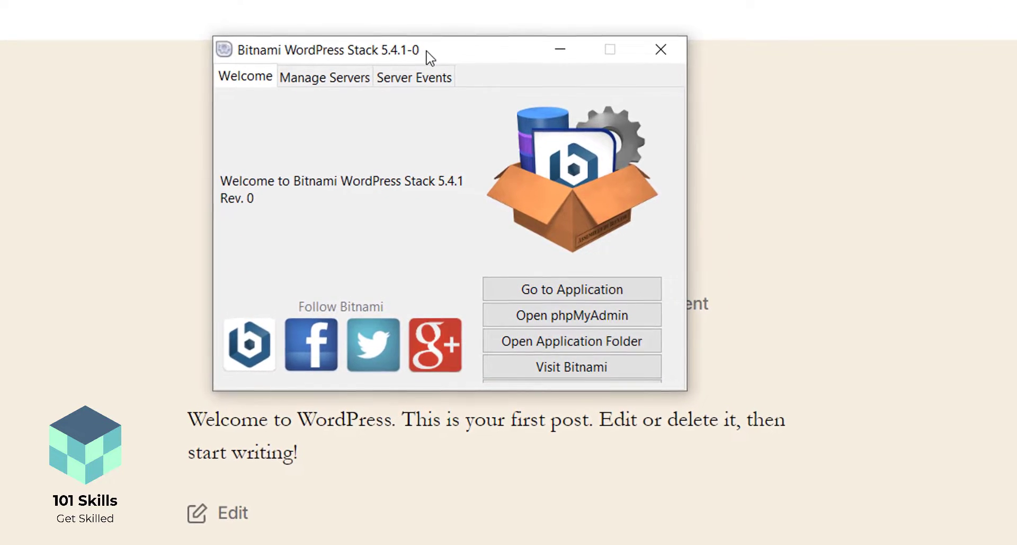
click(302, 77)
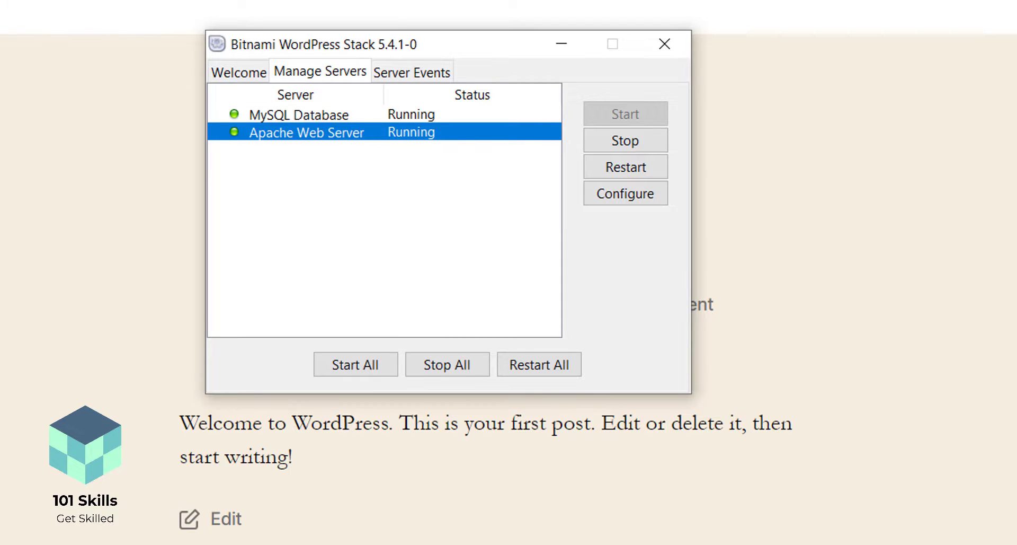
key(alt+Tab)
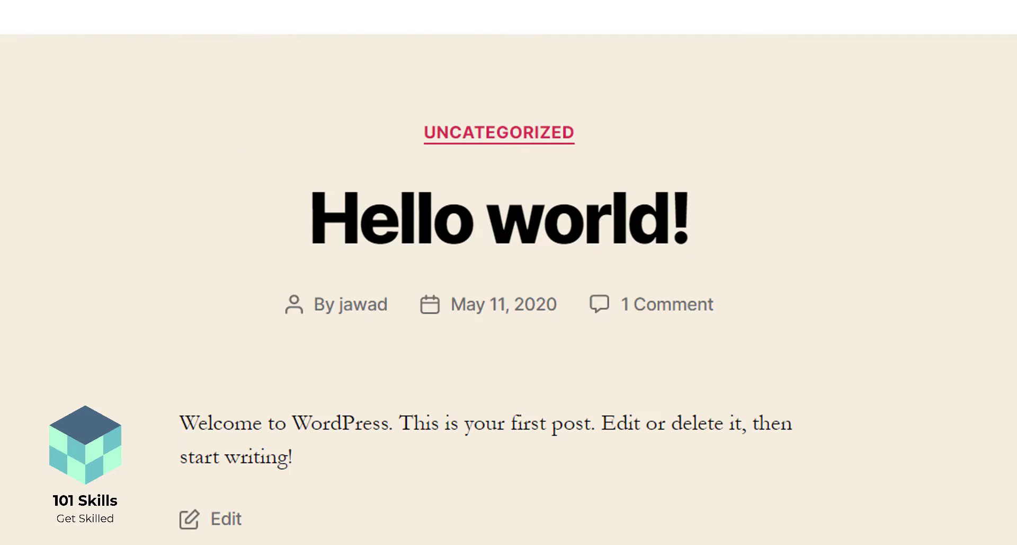
key(alt+Tab)
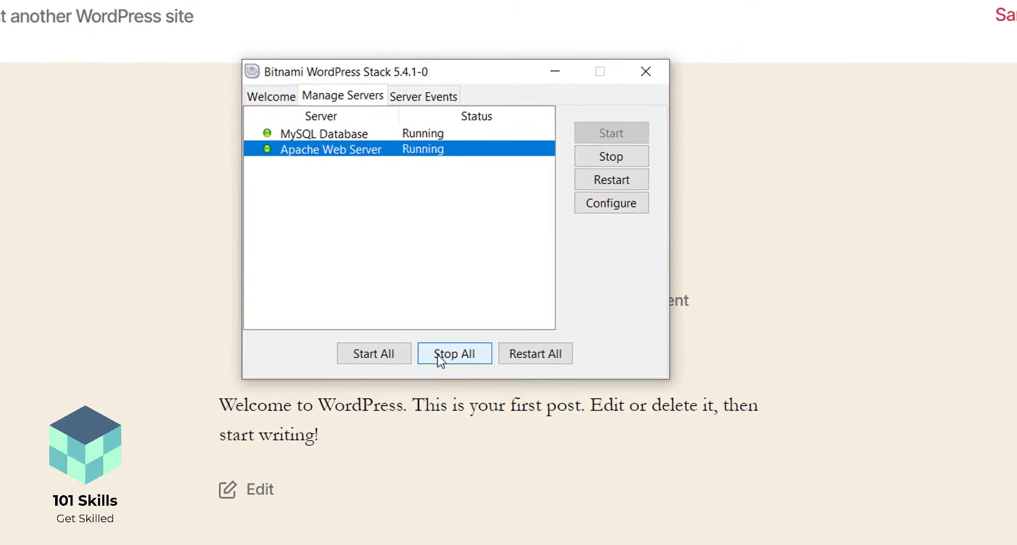
Stop all servers, reload the blog to confirm it refuses connections, then return to the manager
click(453, 354)
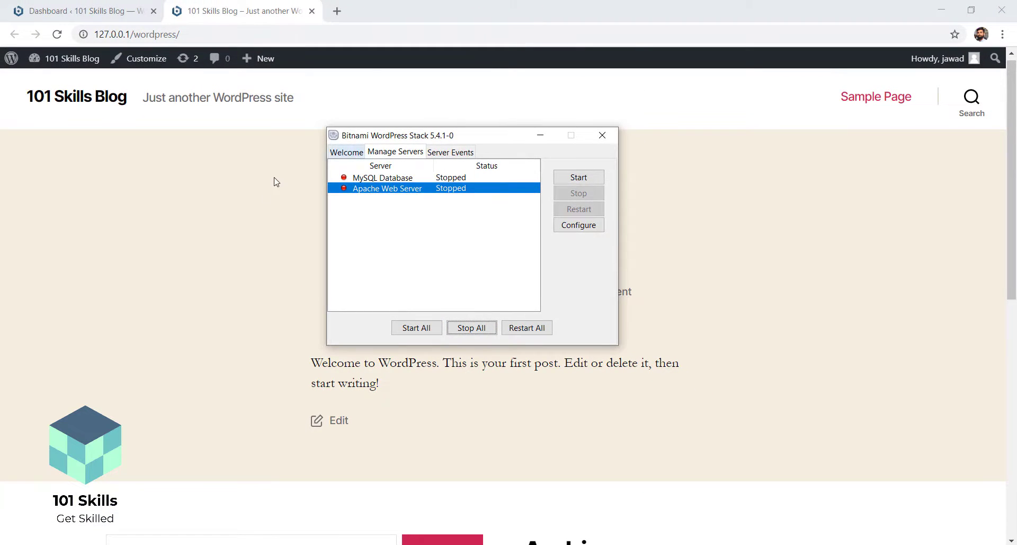
click(175, 136)
click(56, 34)
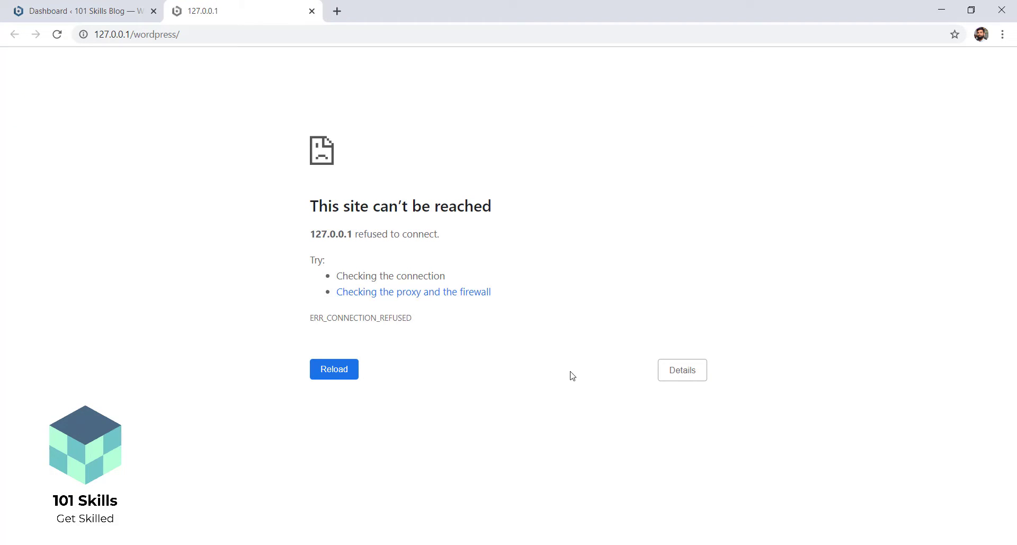
click(609, 543)
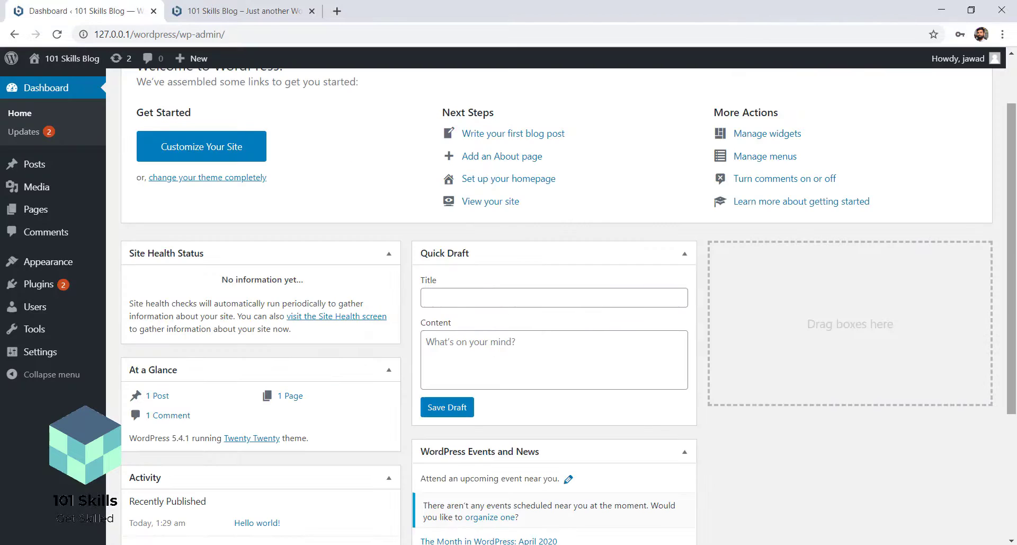
scroll(1015, 173, up, 2)
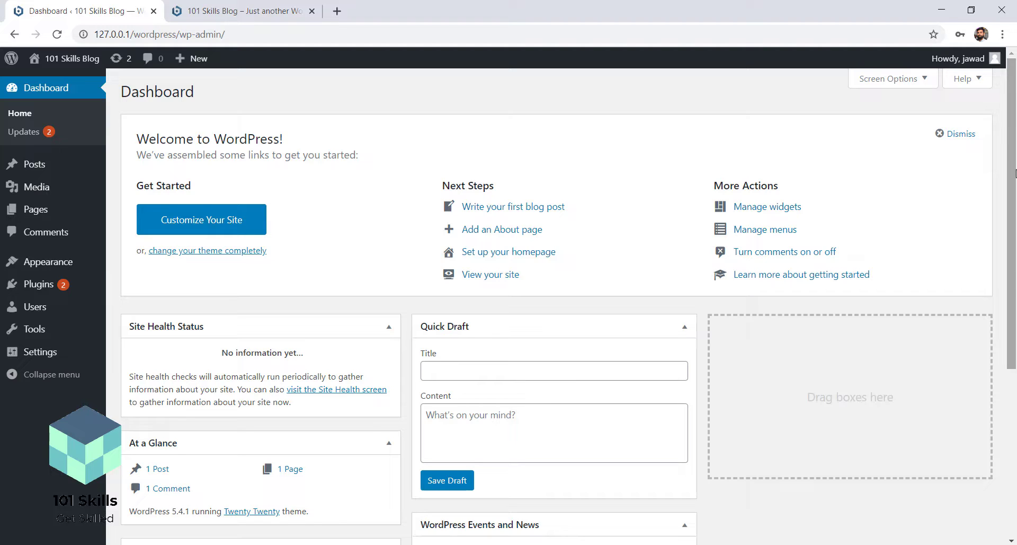
click(277, 4)
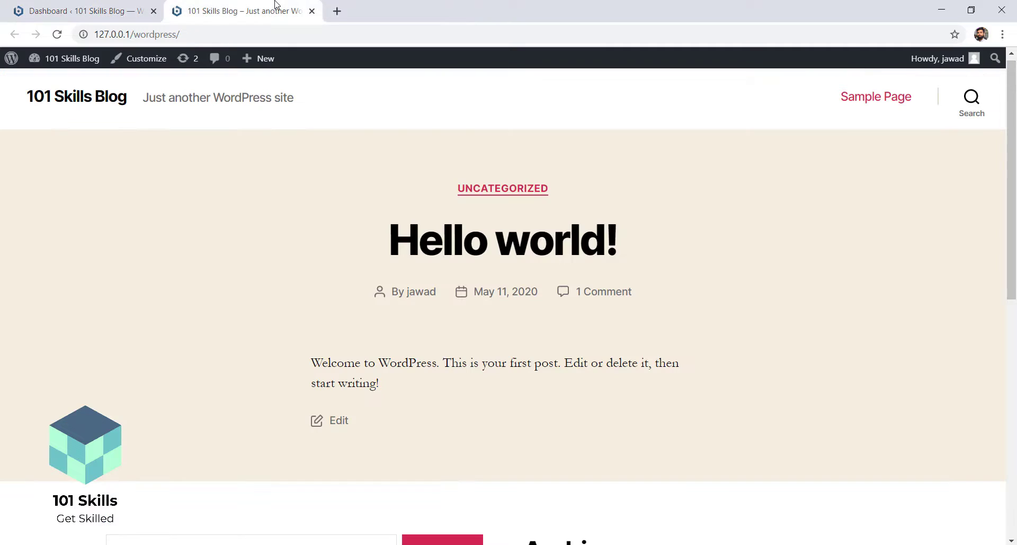
click(74, 4)
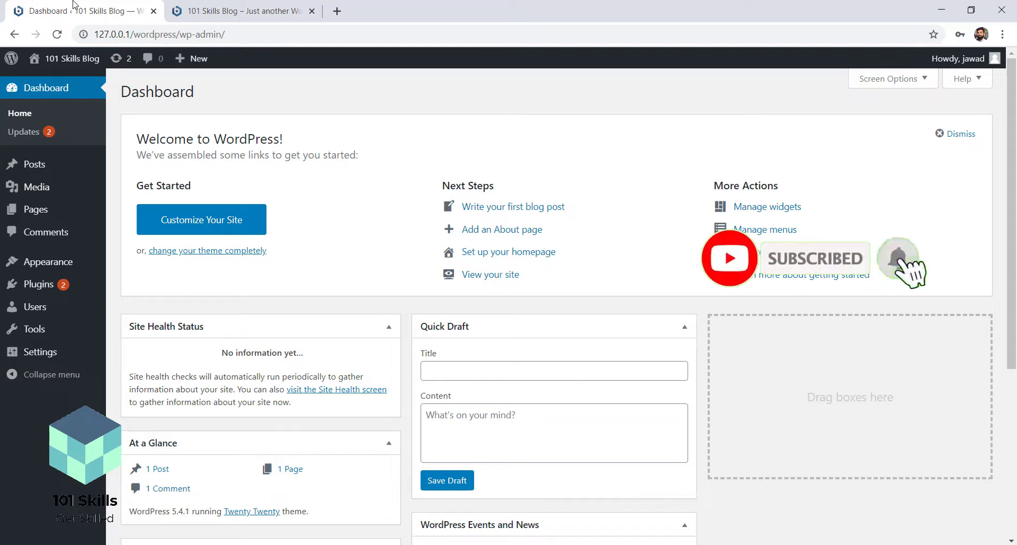
Open fb.com/yt101skills in a new Chrome tab
click(338, 11)
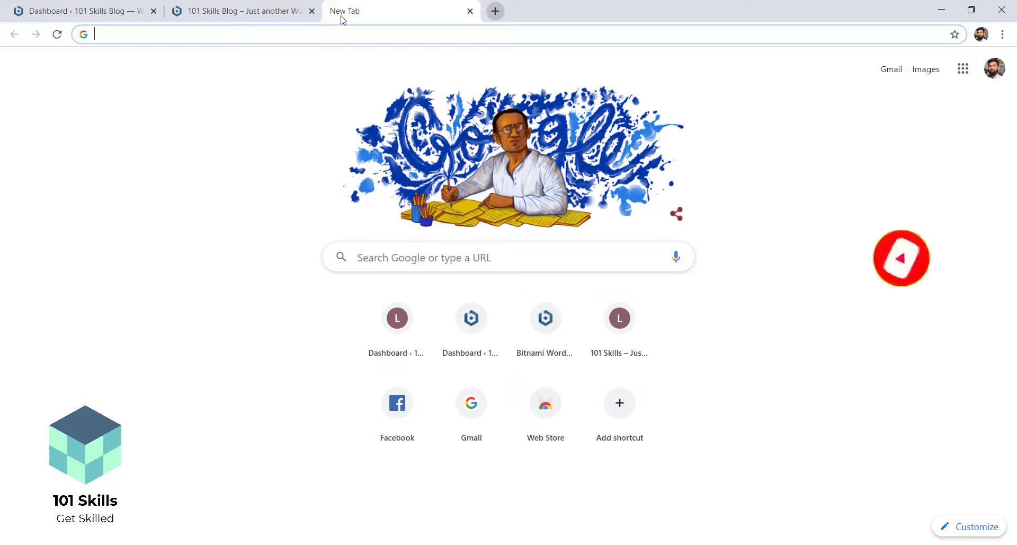
text(fb.)
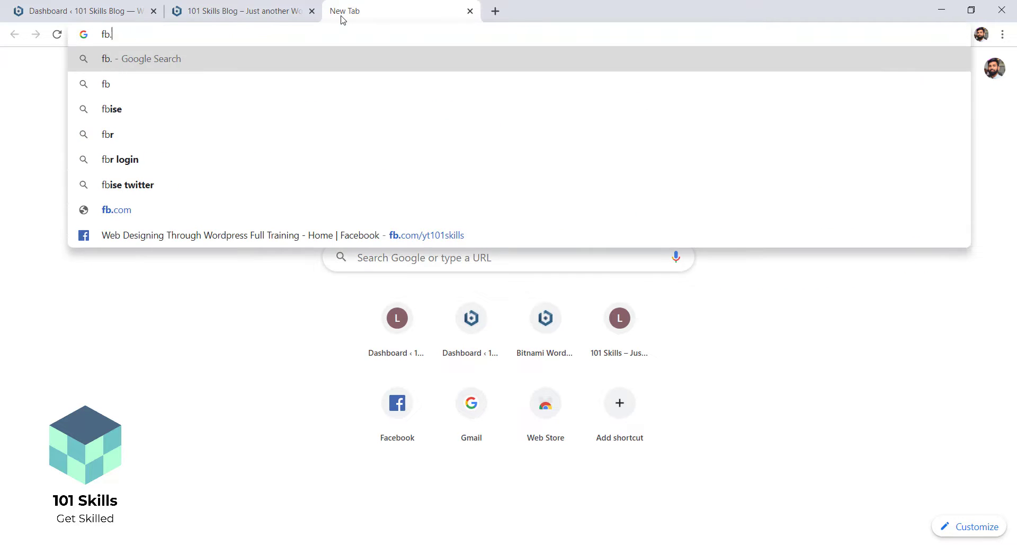
text(com/yt)
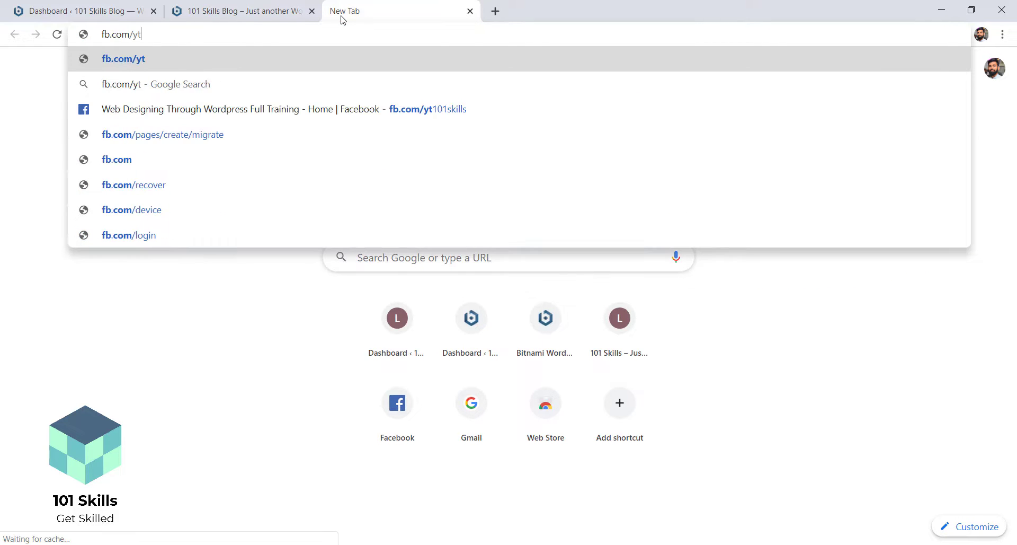
text(101skills)
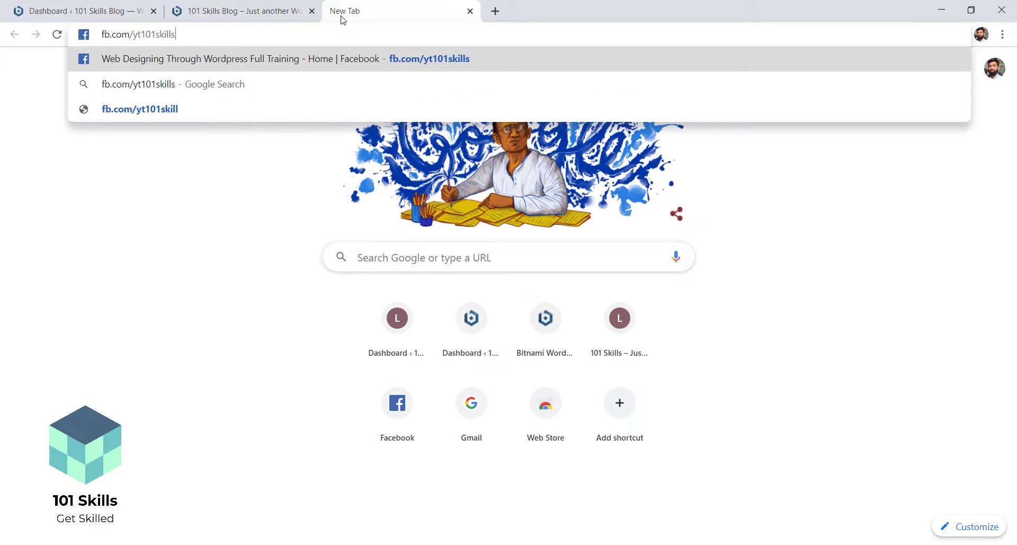
key(Return)
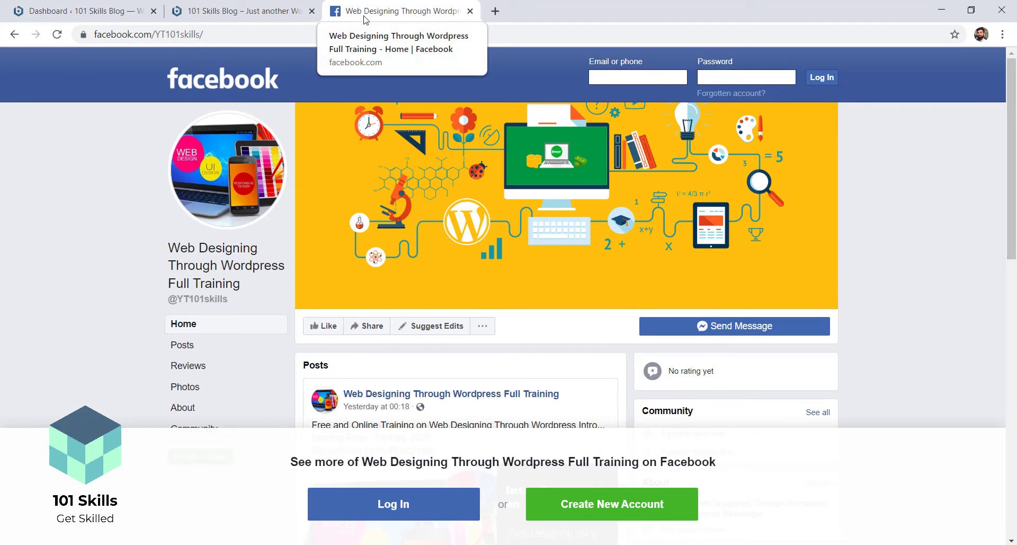
Scroll the Facebook training page, then go back to the 101 Skills Blog tab
drag(1016, 150, 1016, 172)
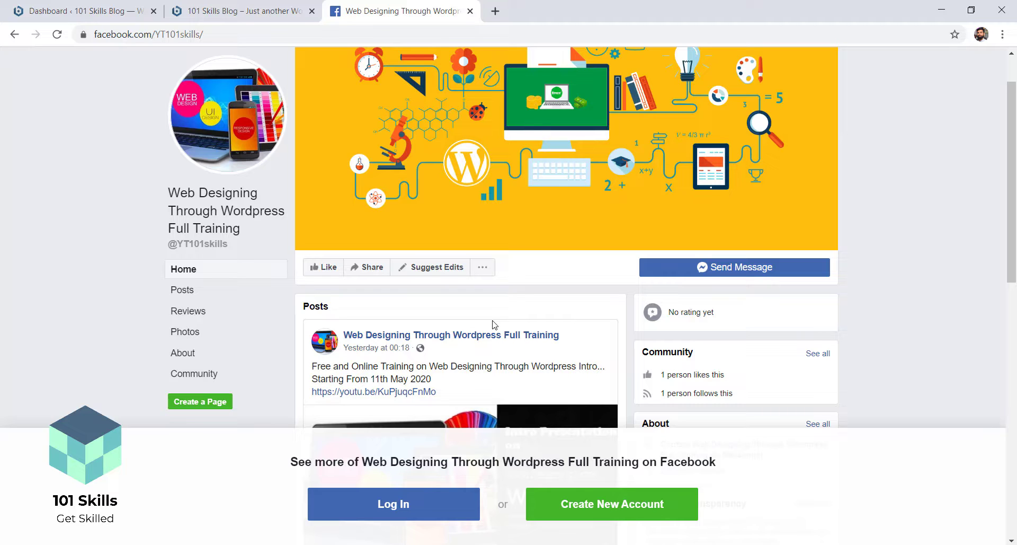
click(226, 16)
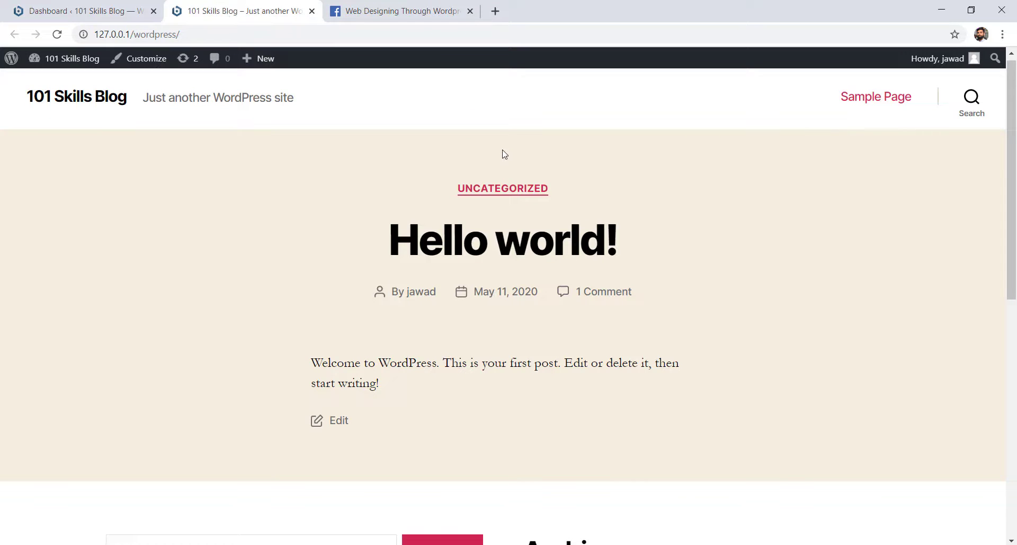